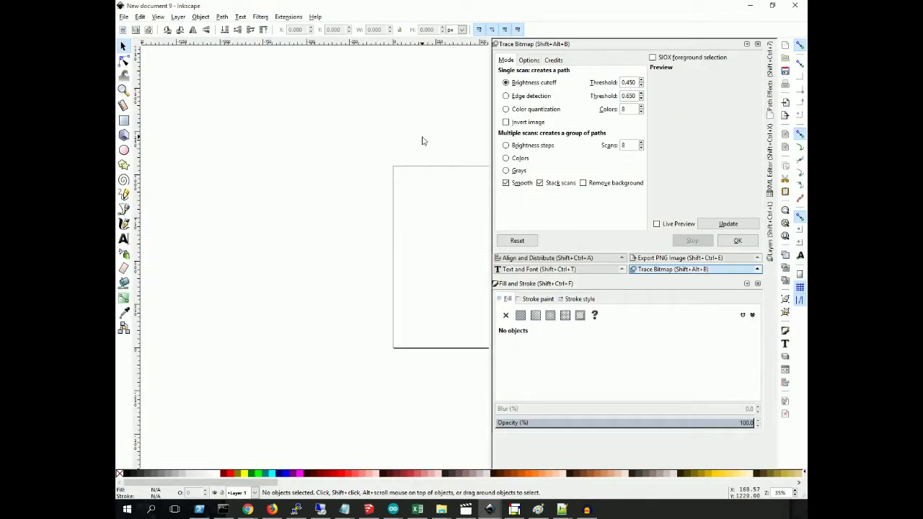
# Launch Render > Hershey Text and shift the page left and up on the canvas.
pyautogui.click(292, 18)
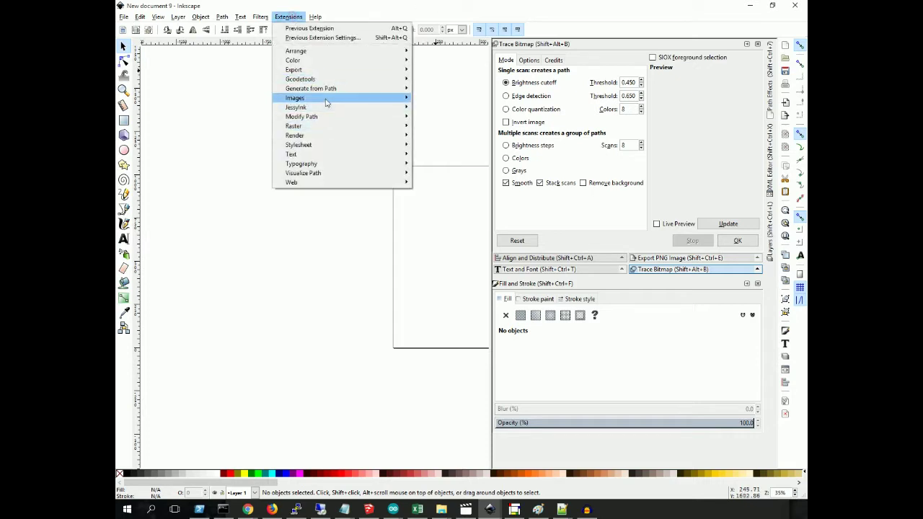
pyautogui.moveTo(323, 81)
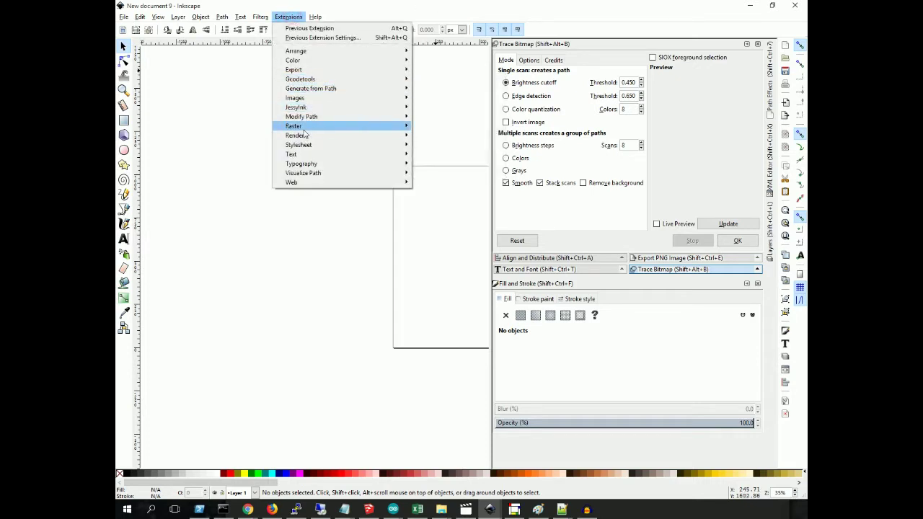
pyautogui.moveTo(307, 135)
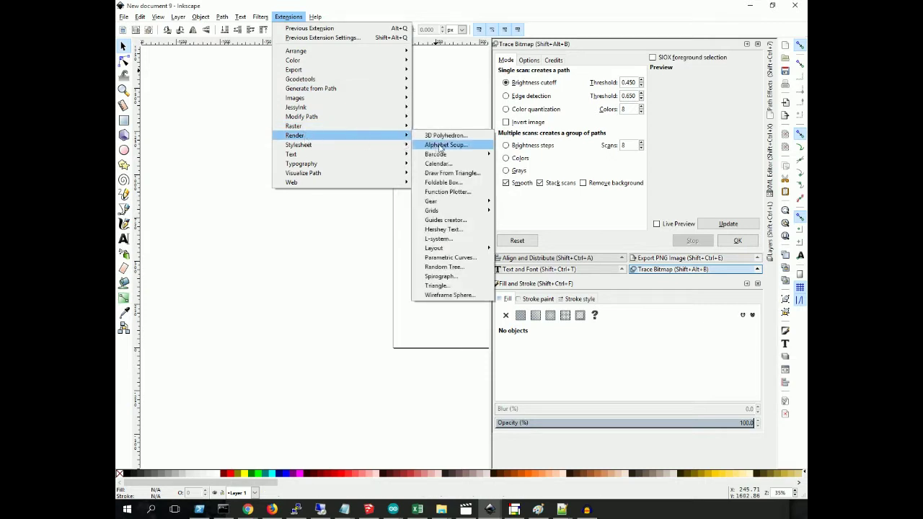
pyautogui.click(445, 231)
pyautogui.moveTo(414, 278); pyautogui.dragTo(313, 232)
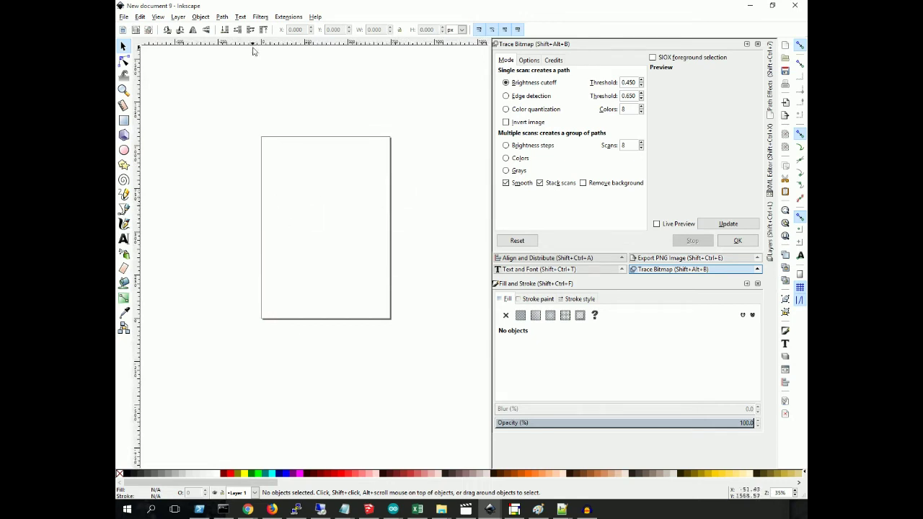
# Reopen the Hershey Text generator from the Render extensions.
pyautogui.click(288, 17)
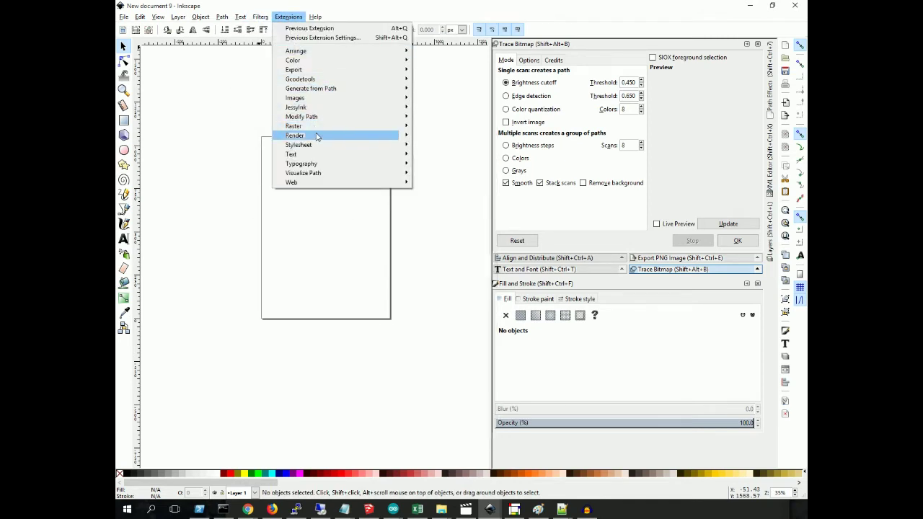
pyautogui.moveTo(317, 136)
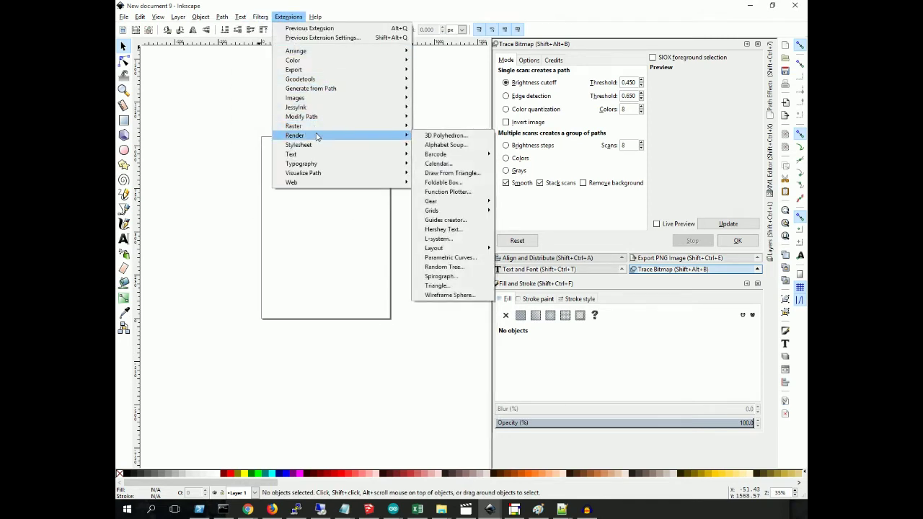
pyautogui.click(446, 230)
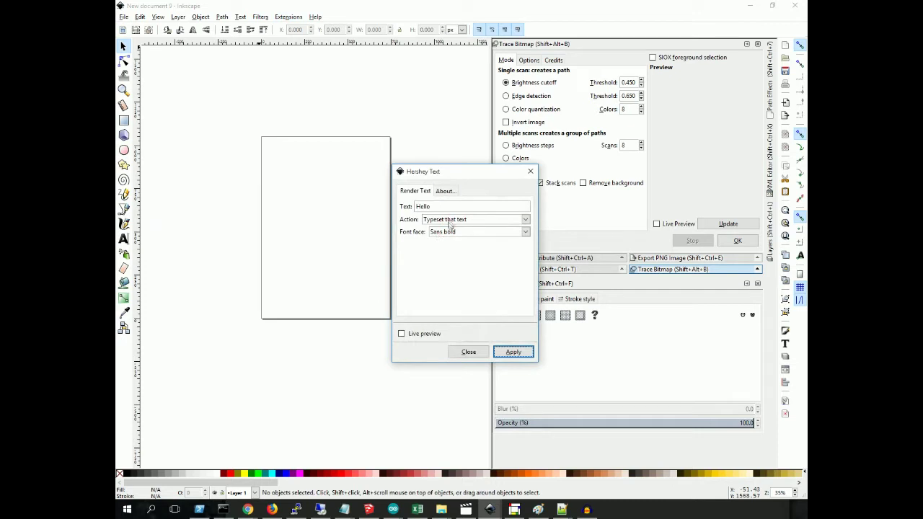
# Typeset 'Hello' in Sans bold with Hershey Text, then close the dialog.
pyautogui.moveTo(445, 205); pyautogui.dragTo(401, 206)
pyautogui.click(527, 221)
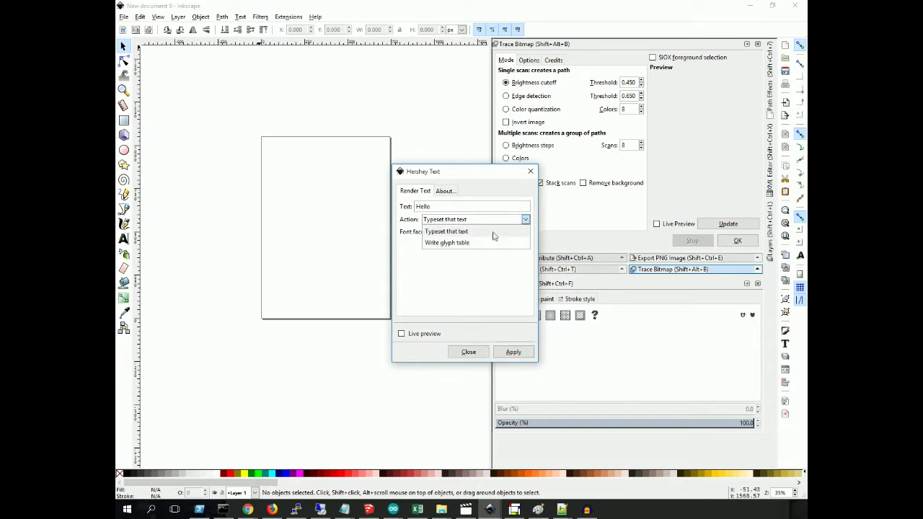
pyautogui.click(527, 235)
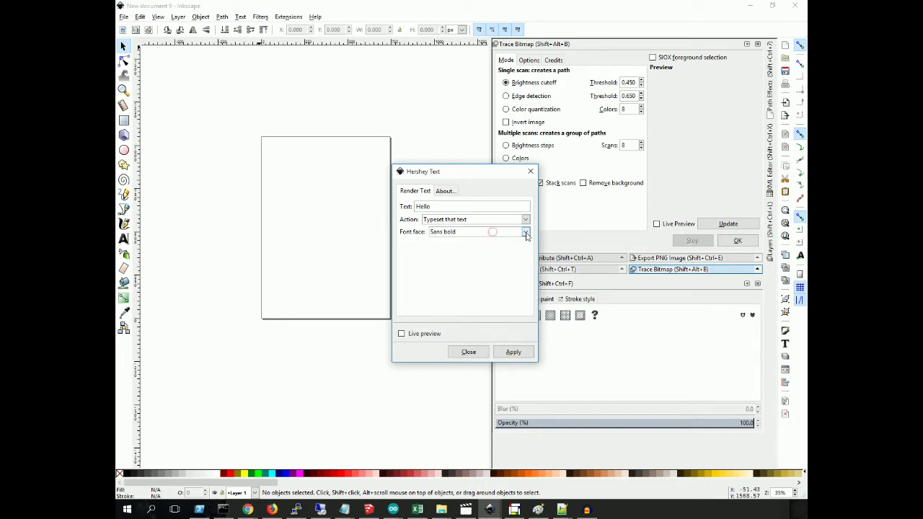
pyautogui.click(413, 277)
pyautogui.click(513, 352)
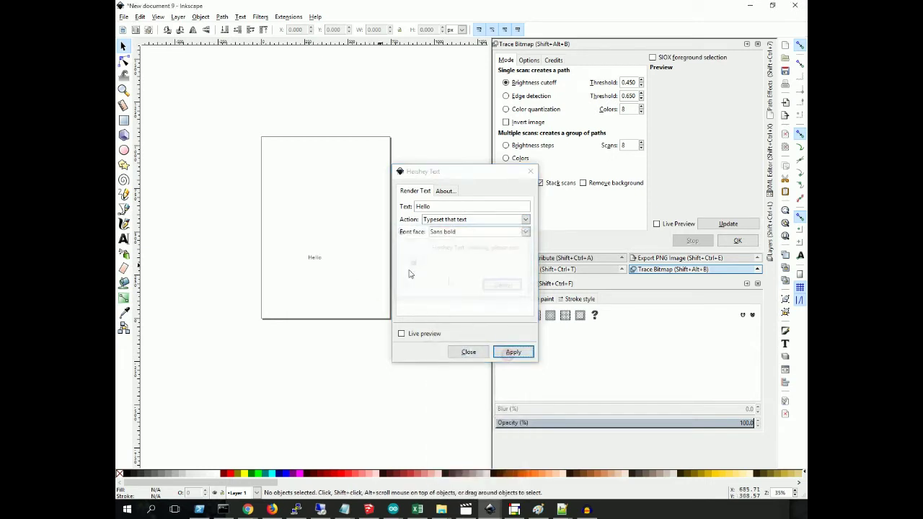
pyautogui.click(469, 352)
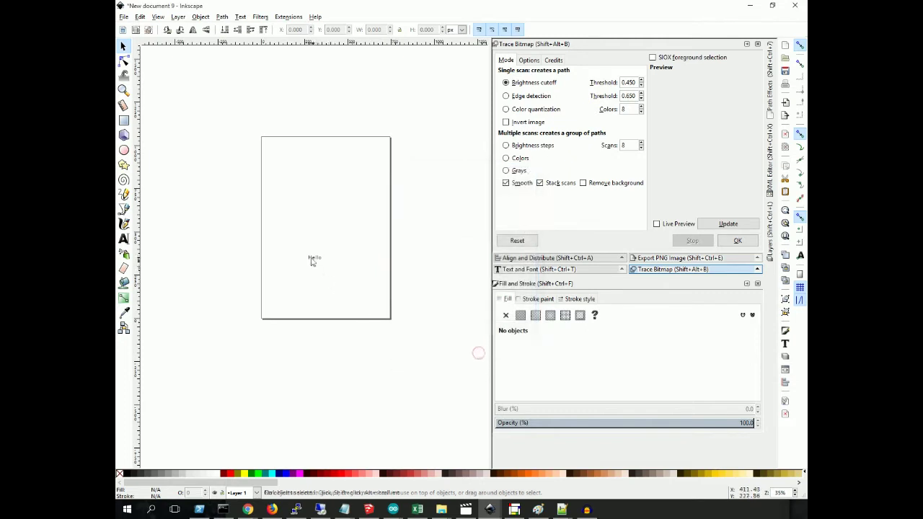
# Zoom to inspect the Sans bold Hello, then select it and delete it.
pyautogui.keyDown('ctrl'); pyautogui.scroll(10, 310, 261); pyautogui.keyUp('ctrl')
pyautogui.keyDown('ctrl'); pyautogui.scroll(-4, 327, 290); pyautogui.keyUp('ctrl')
pyautogui.keyDown('ctrl'); pyautogui.scroll(4, 324, 294); pyautogui.keyUp('ctrl')
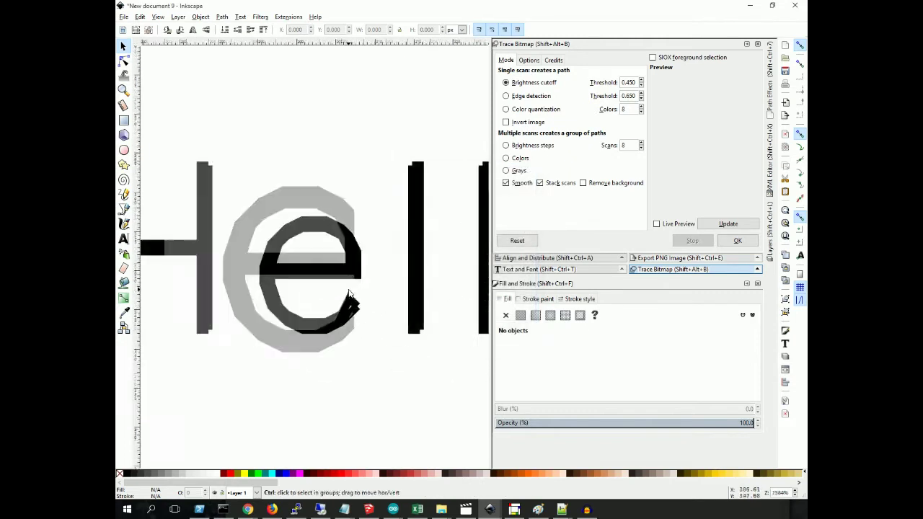
pyautogui.keyDown('ctrl'); pyautogui.scroll(-4, 317, 292); pyautogui.keyUp('ctrl')
pyautogui.keyDown('ctrl'); pyautogui.scroll(-1, 325, 293); pyautogui.keyUp('ctrl')
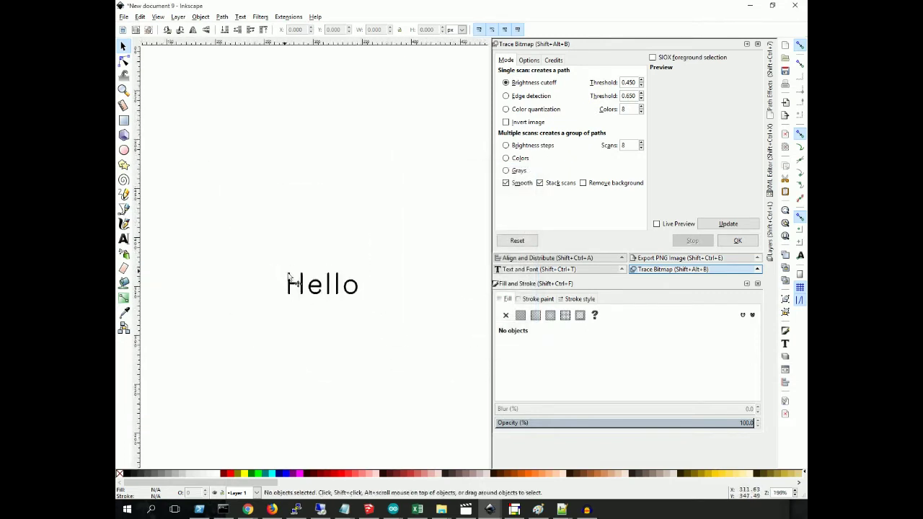
pyautogui.moveTo(274, 261); pyautogui.dragTo(409, 318)
pyautogui.press('Delete')
pyautogui.keyDown('ctrl'); pyautogui.scroll(-3, 389, 312); pyautogui.keyUp('ctrl')
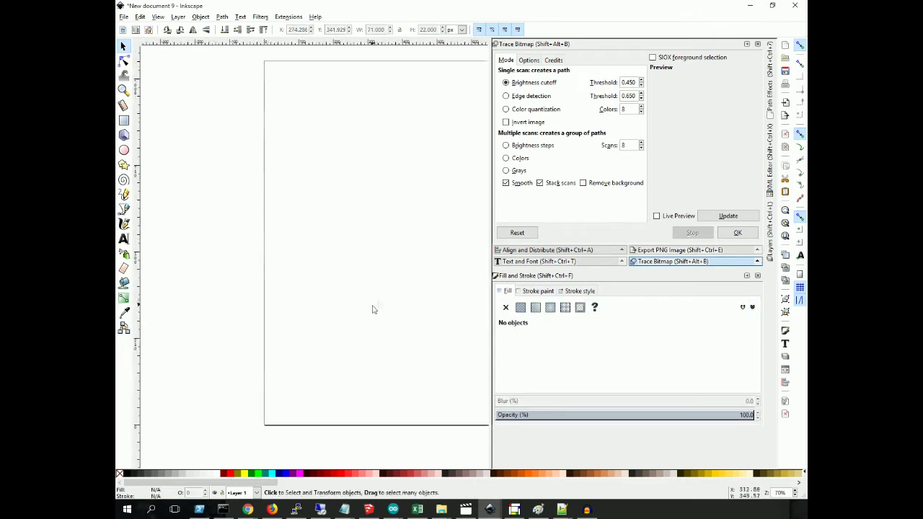
pyautogui.click(289, 17)
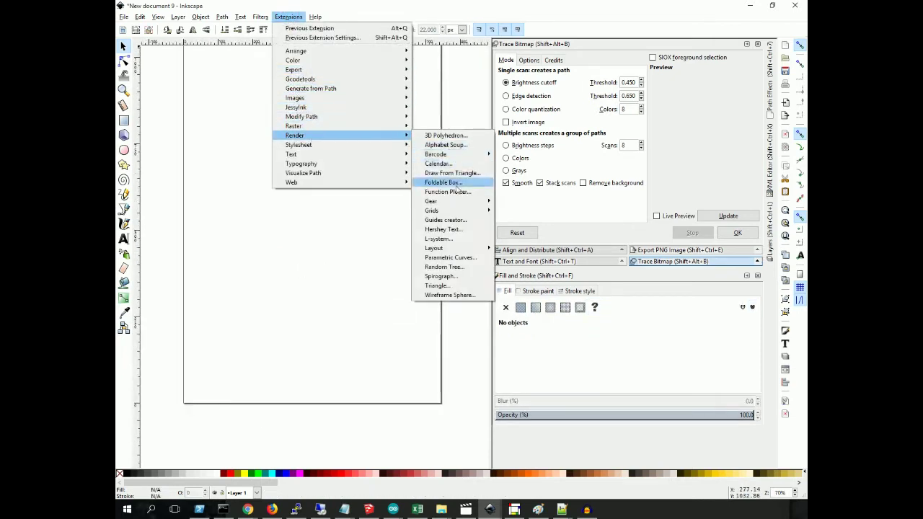
# Render 'Hello' in the Sans 1-stroke Hershey font and zoom to fit the group.
pyautogui.click(457, 229)
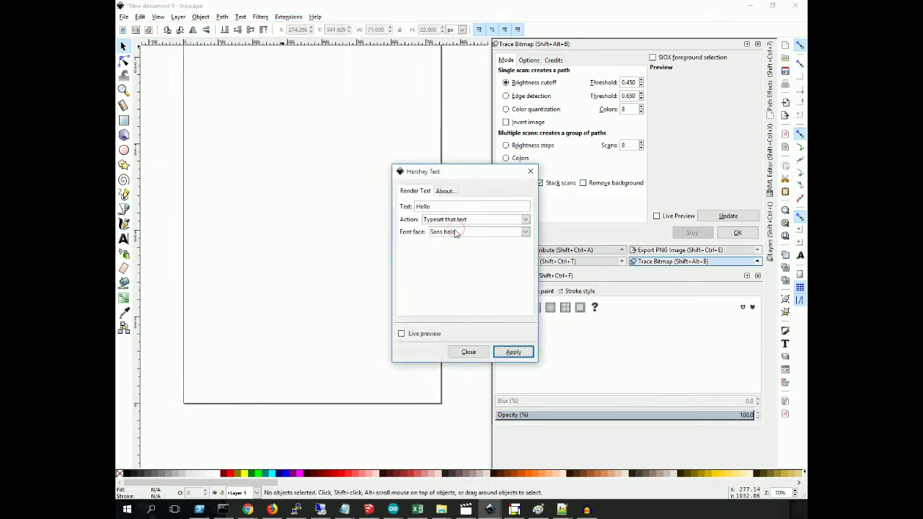
pyautogui.click(455, 231)
pyautogui.click(456, 245)
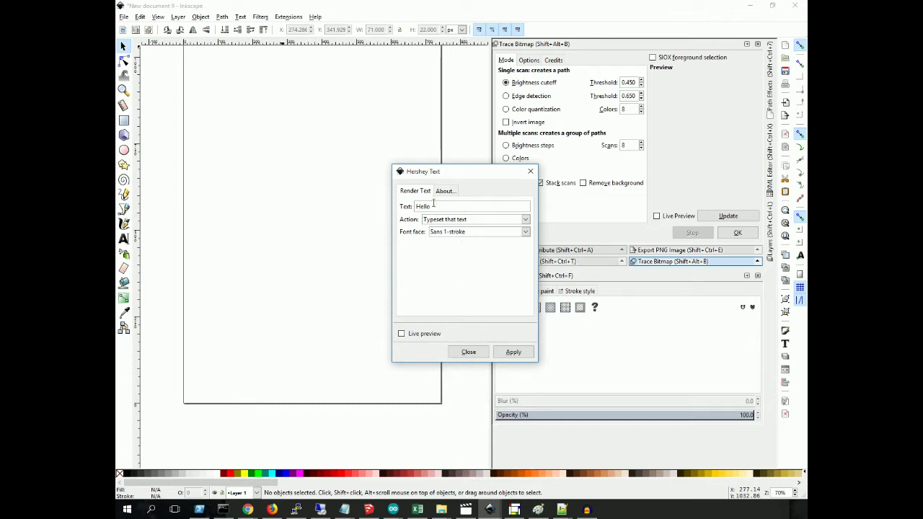
pyautogui.click(512, 352)
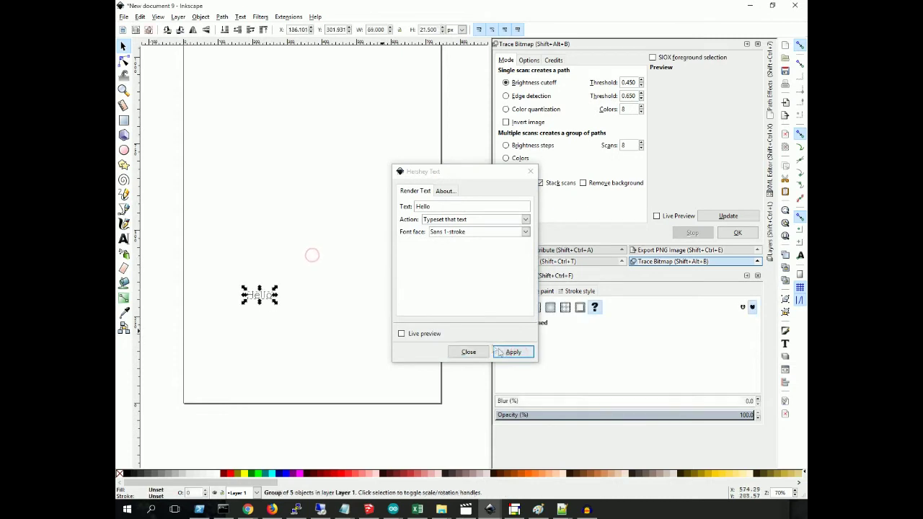
pyautogui.click(468, 351)
pyautogui.press('3')
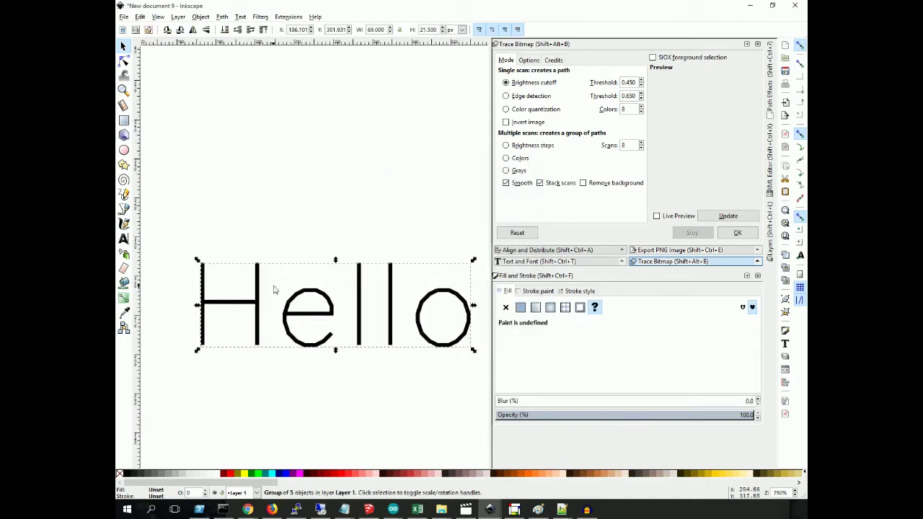
pyautogui.click(201, 17)
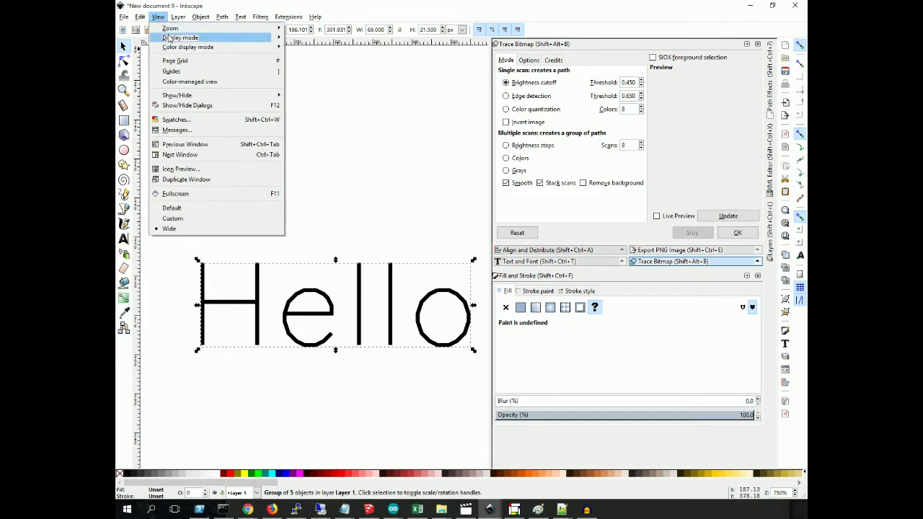
# Switch the canvas to Outline display mode and zoom out.
pyautogui.click(317, 67)
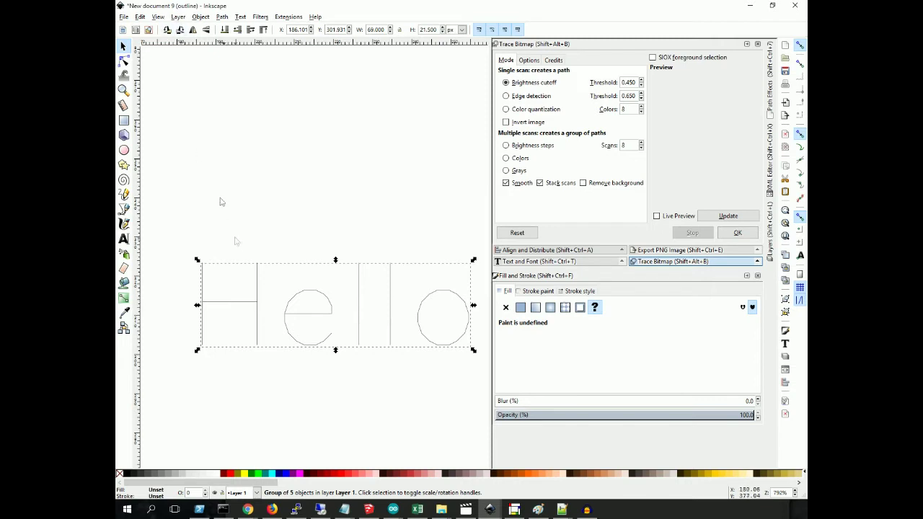
pyautogui.keyDown('ctrl'); pyautogui.scroll(-3, 257, 292); pyautogui.keyUp('ctrl')
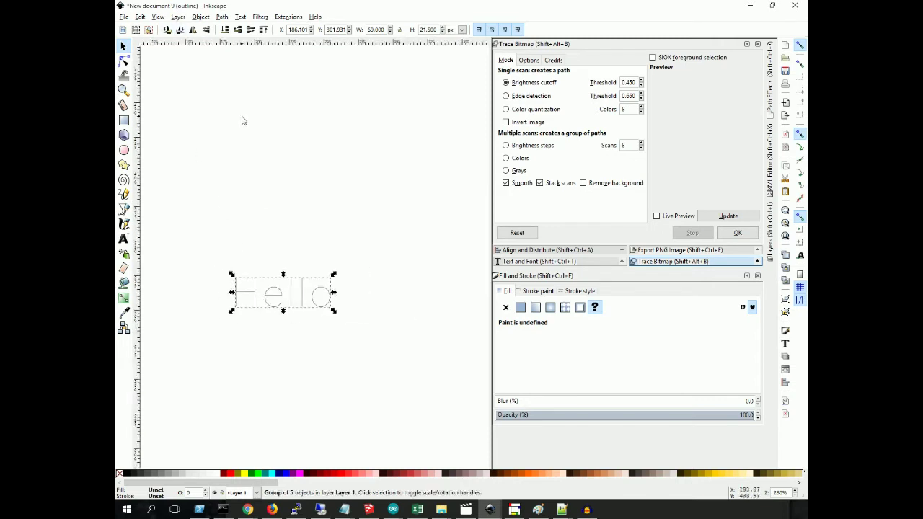
pyautogui.keyDown('ctrl'); pyautogui.scroll(-2, 281, 249); pyautogui.keyUp('ctrl')
pyautogui.click(288, 17)
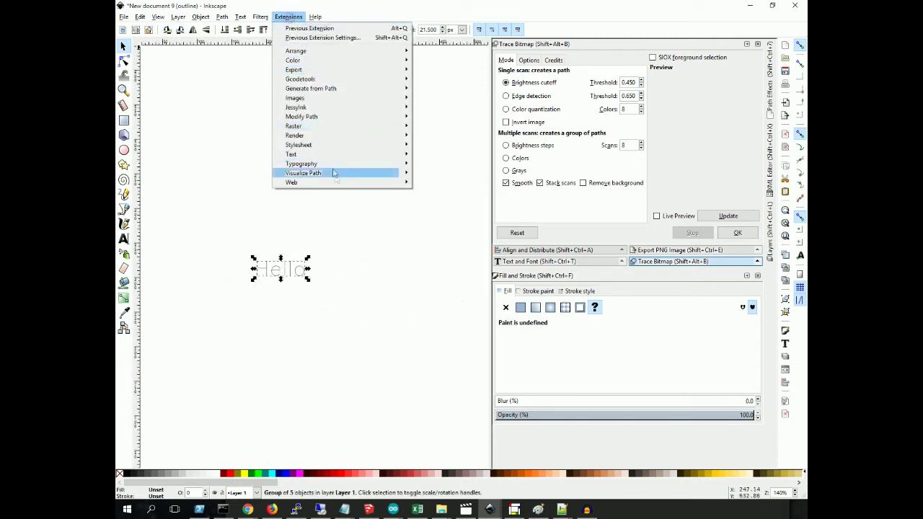
# Add Gcodetools orientation points in 2-points mode with Z depth -0.2 mm.
pyautogui.moveTo(333, 83)
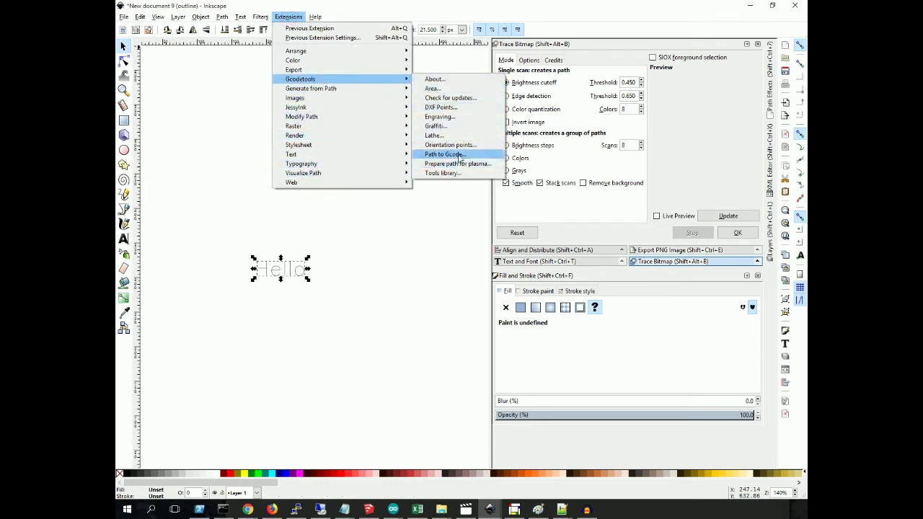
pyautogui.click(454, 144)
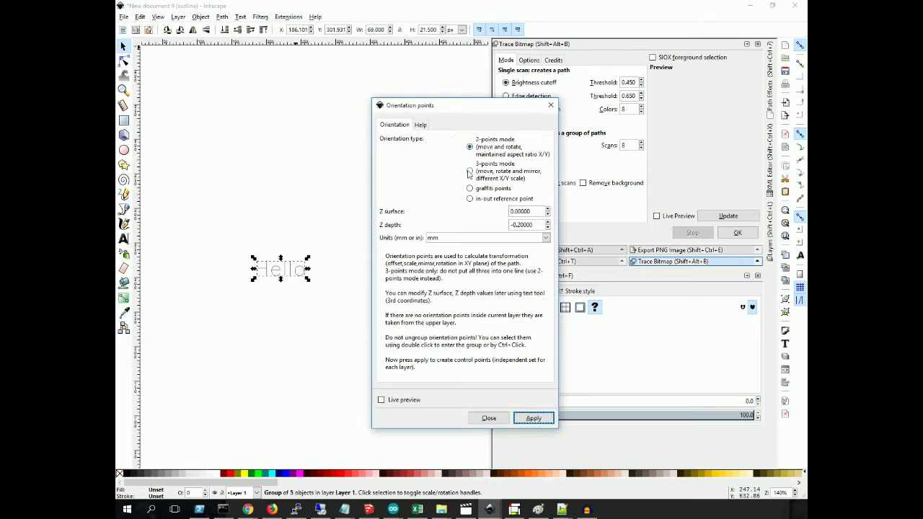
pyautogui.doubleClick(516, 225)
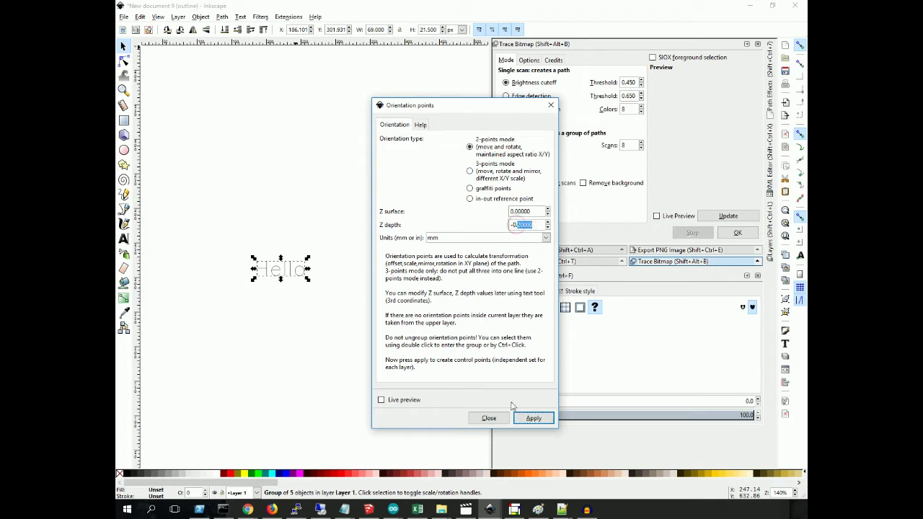
pyautogui.click(533, 418)
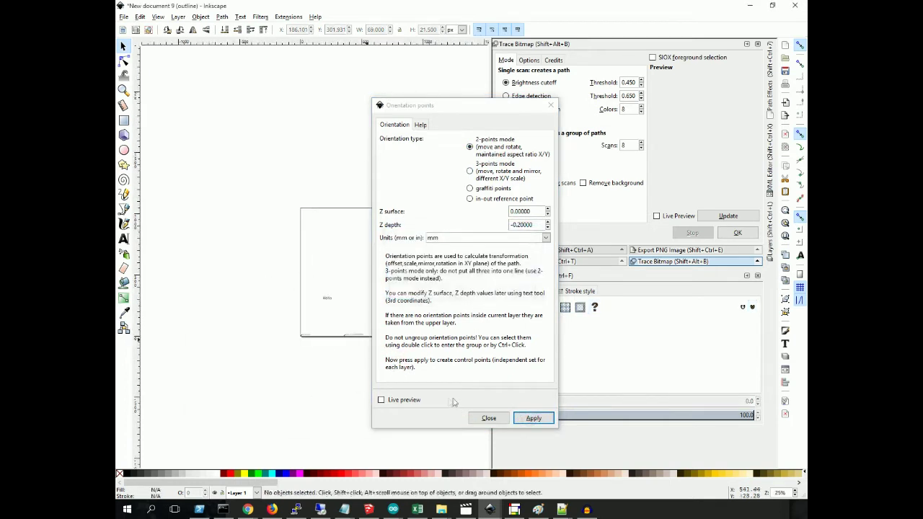
pyautogui.click(489, 418)
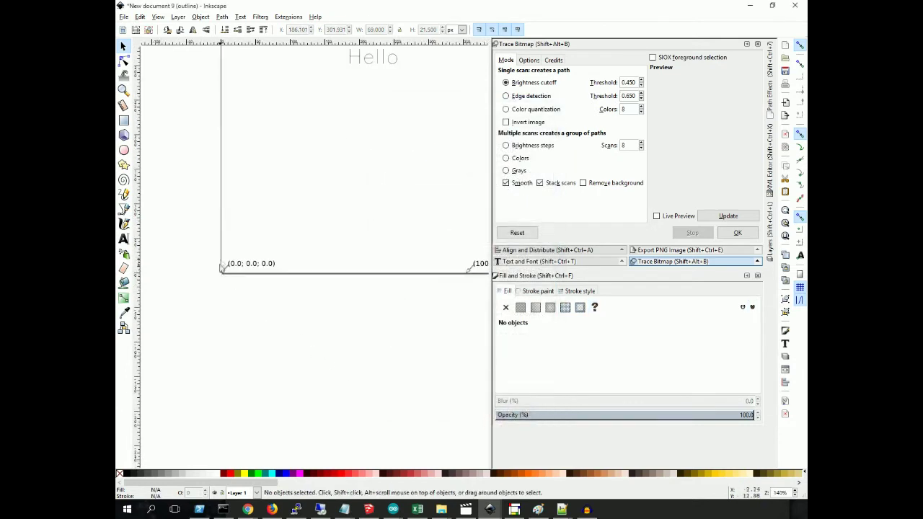
# Move the Hello group to the page's lower left, at X 61.101, Y 112.648 px.
pyautogui.scroll(2, 282, 294)
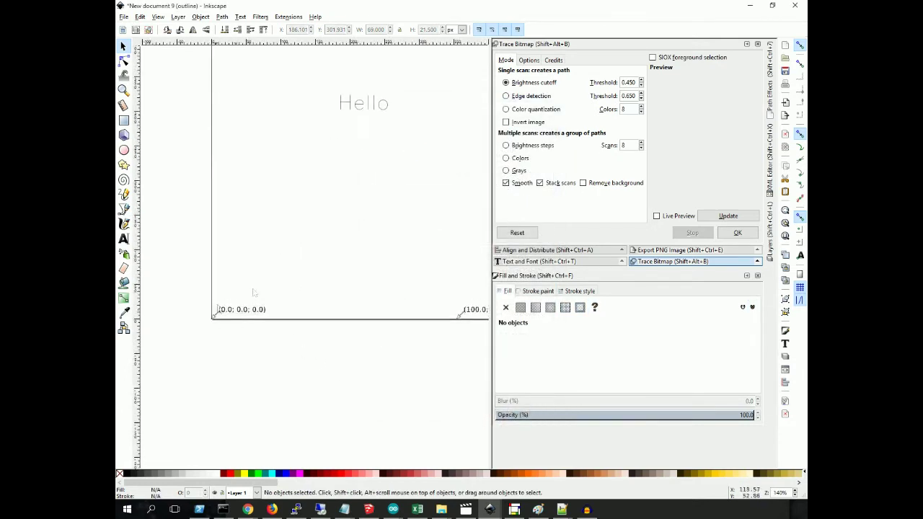
pyautogui.moveTo(360, 105); pyautogui.dragTo(253, 291)
pyautogui.click(203, 272)
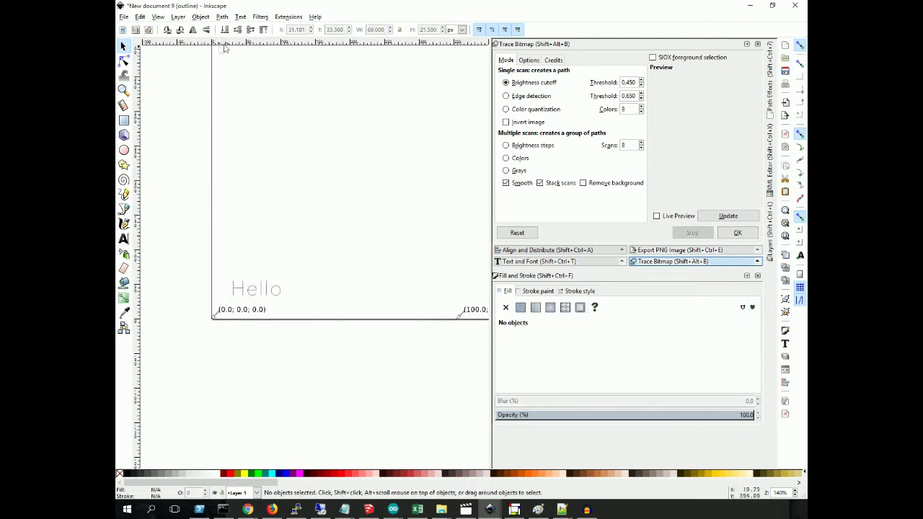
pyautogui.click(289, 16)
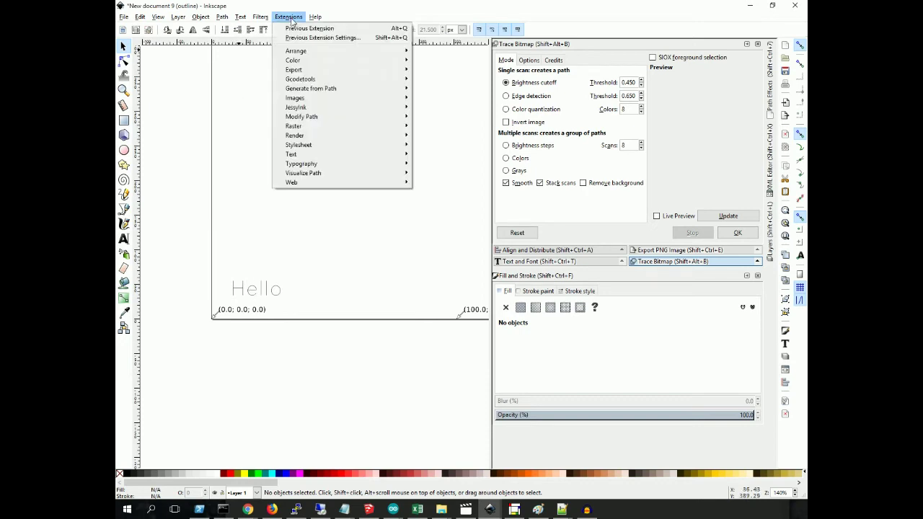
pyautogui.click(243, 272)
pyautogui.click(277, 290)
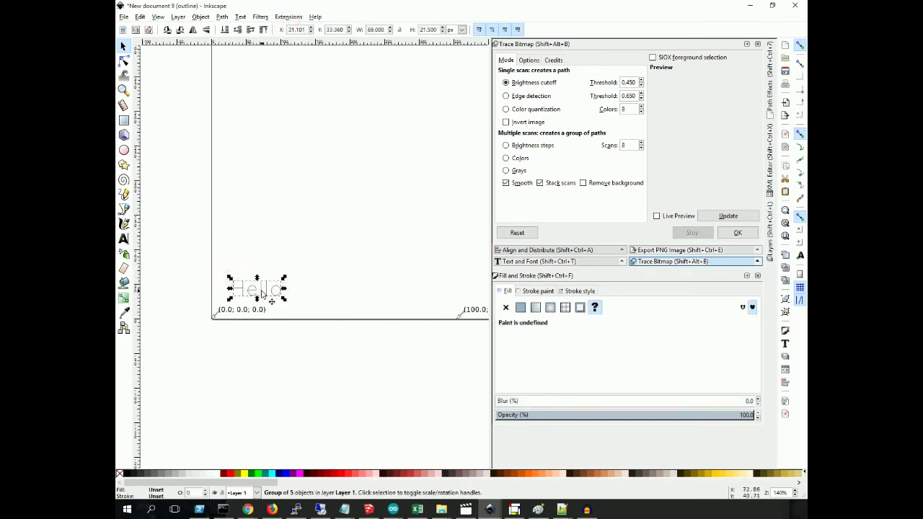
pyautogui.moveTo(261, 293); pyautogui.dragTo(282, 232)
pyautogui.click(283, 232)
pyautogui.click(251, 228)
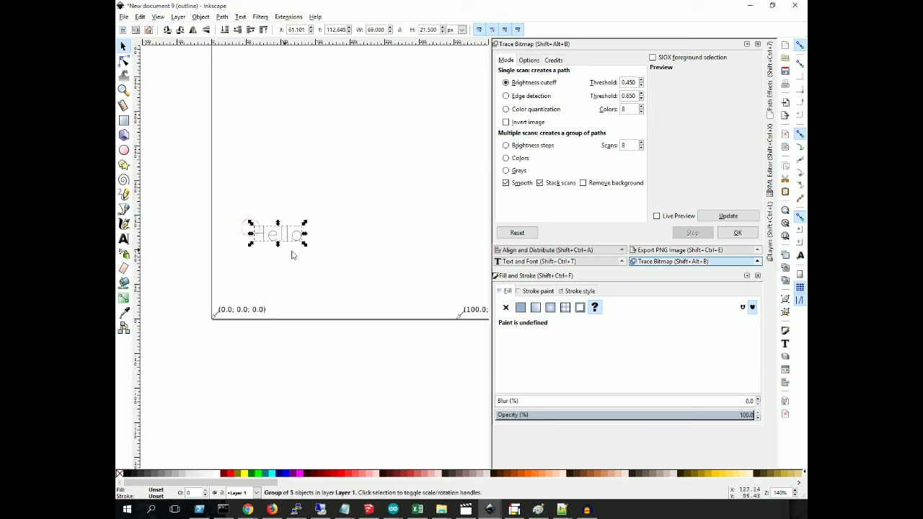
# Convert Hello to paths and ungroup it into five separate letter paths.
pyautogui.click(222, 17)
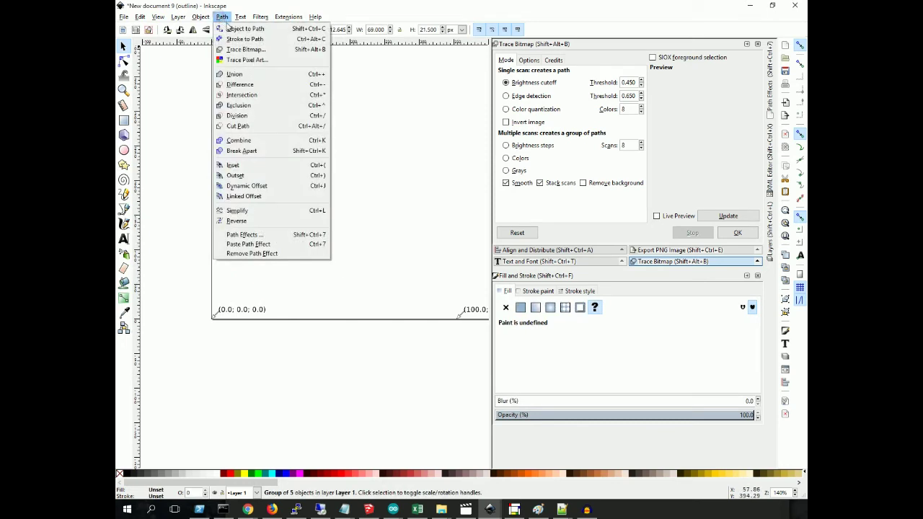
pyautogui.click(241, 29)
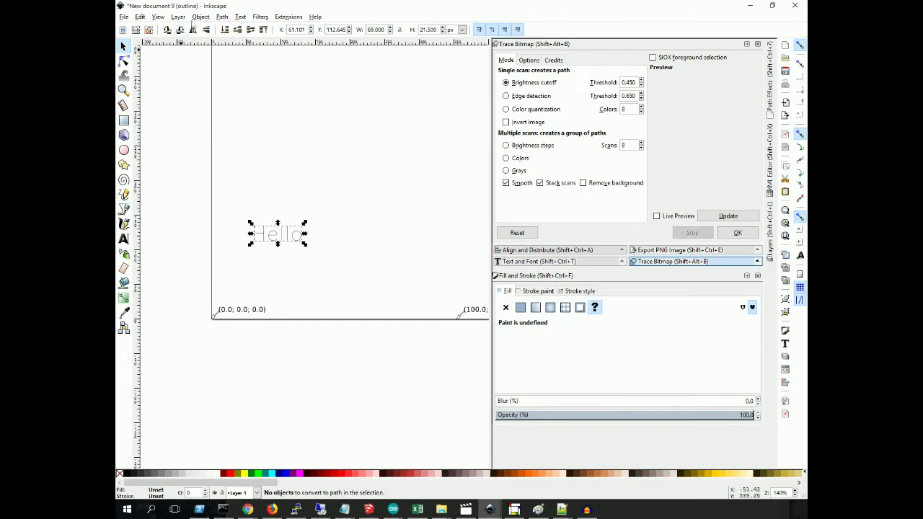
pyautogui.click(201, 16)
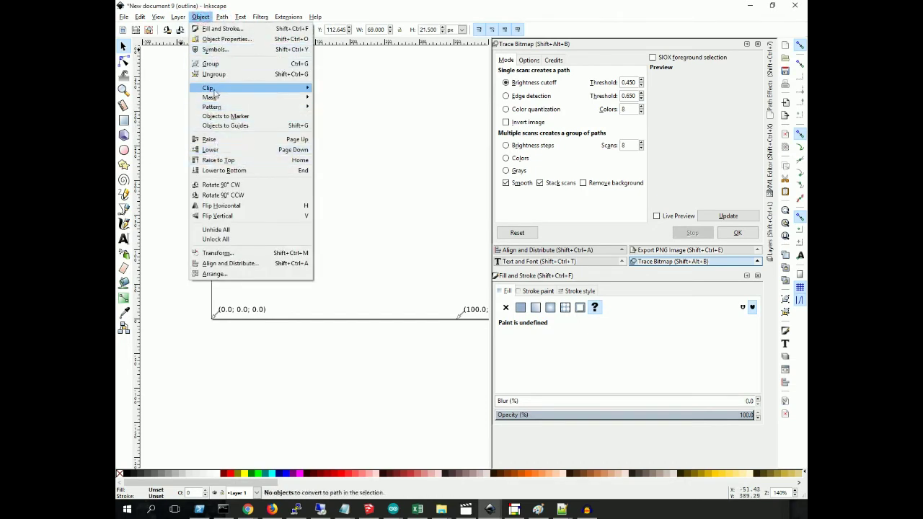
pyautogui.click(214, 75)
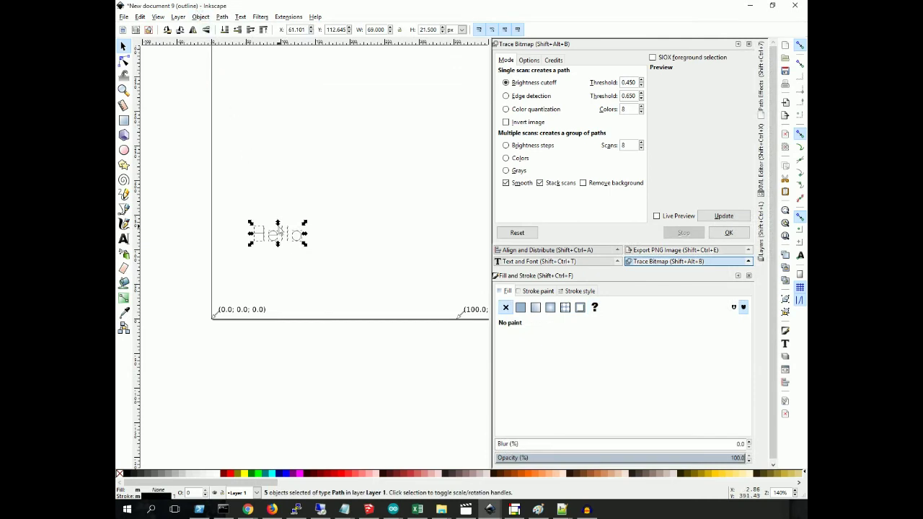
pyautogui.keyDown('ctrl'); pyautogui.scroll(3, 279, 231); pyautogui.keyUp('ctrl')
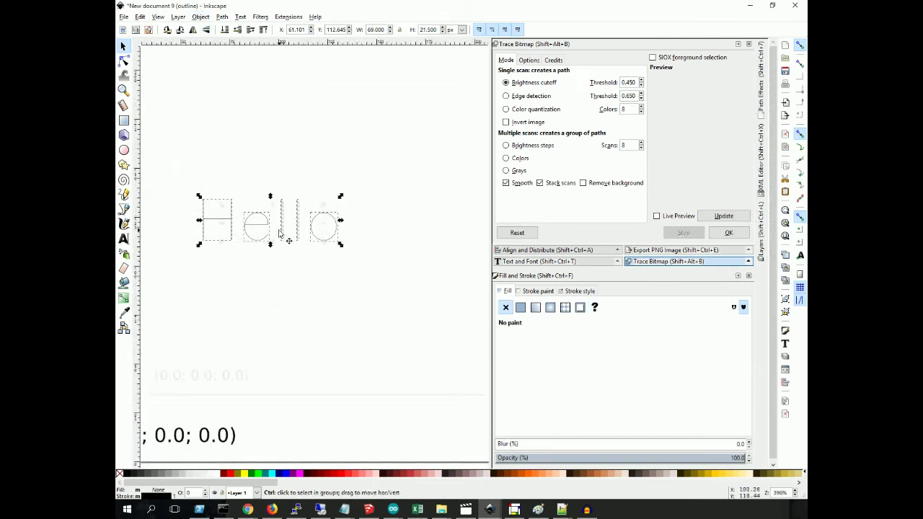
pyautogui.keyDown('ctrl'); pyautogui.scroll(-1, 279, 231); pyautogui.keyUp('ctrl')
pyautogui.click(200, 17)
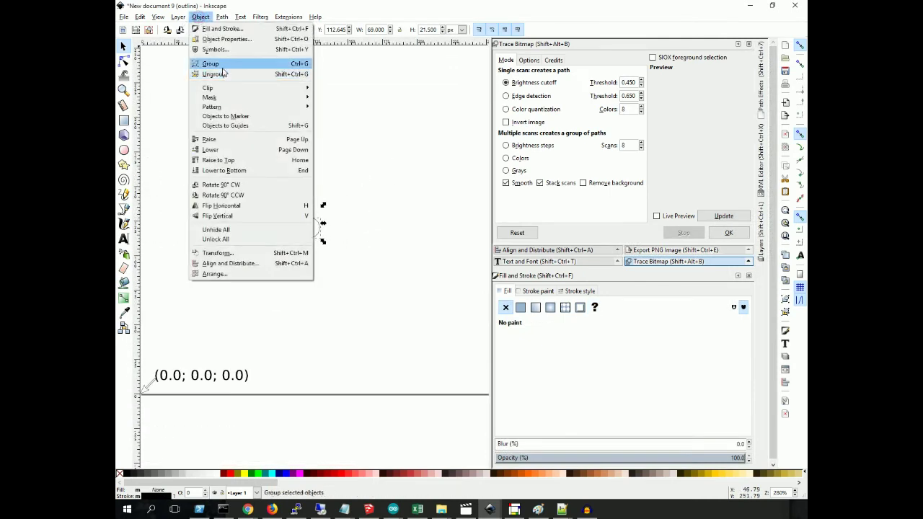
pyautogui.click(222, 70)
pyautogui.keyDown('ctrl'); pyautogui.scroll(3, 270, 231); pyautogui.keyUp('ctrl')
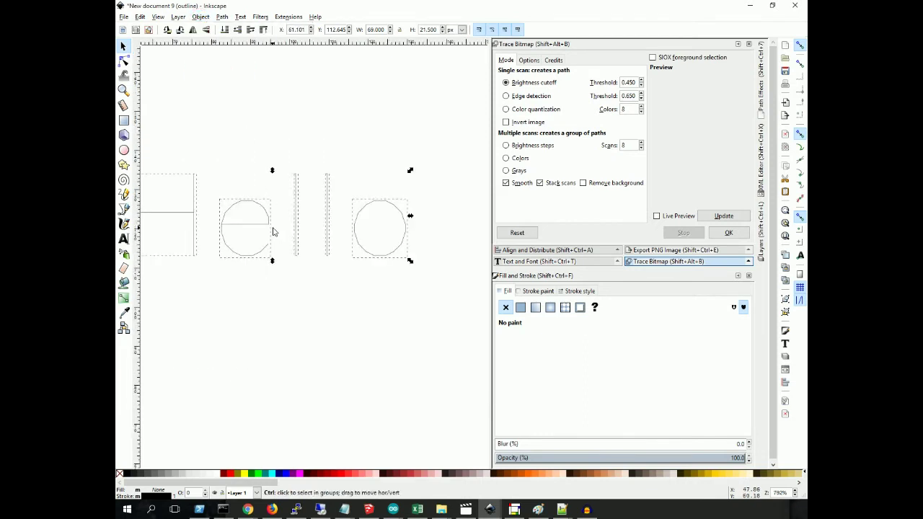
pyautogui.keyDown('ctrl'); pyautogui.scroll(-1, 322, 248); pyautogui.keyUp('ctrl')
pyautogui.hotkey('ctrl', 'shift', 'g')
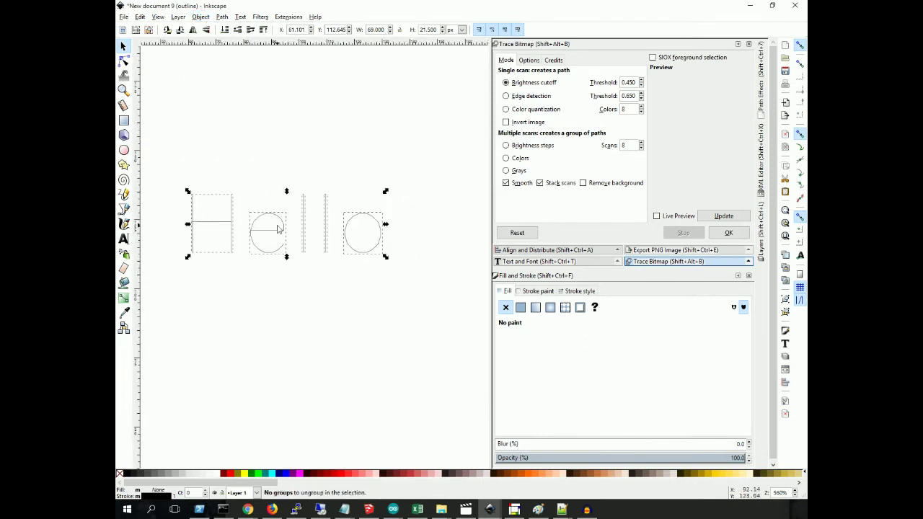
# Move the letters down-left just above the origin and select all five.
pyautogui.keyDown('ctrl'); pyautogui.scroll(-4, 334, 289); pyautogui.keyUp('ctrl')
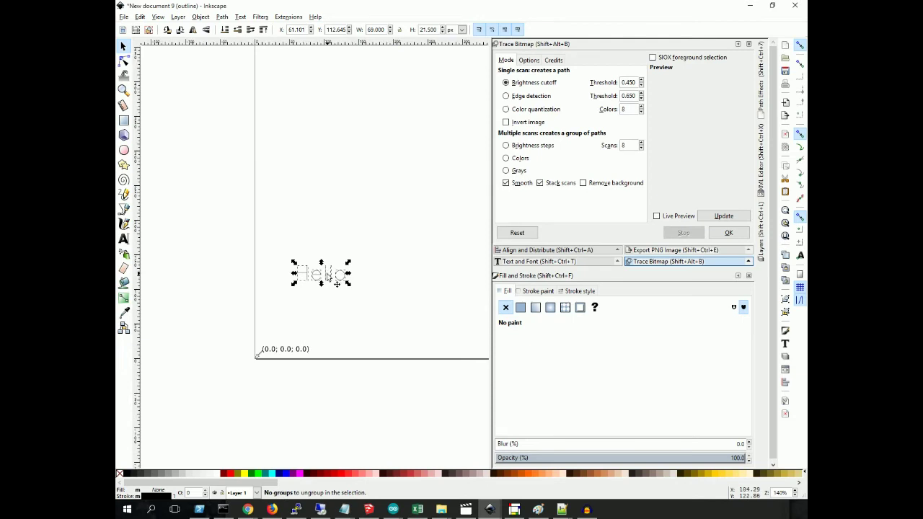
pyautogui.moveTo(336, 283); pyautogui.dragTo(310, 338)
pyautogui.click(357, 297)
pyautogui.moveTo(266, 305); pyautogui.dragTo(354, 346)
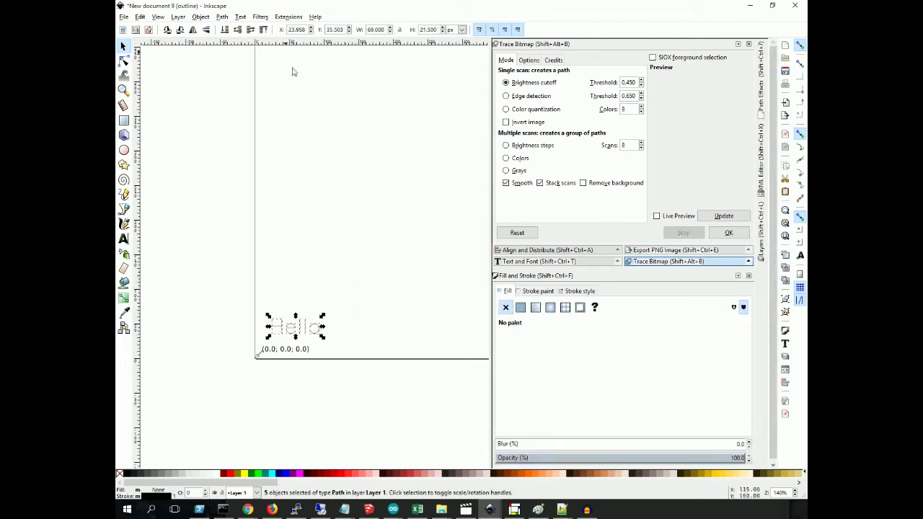
# Add the default tool definition from the Gcodetools Tools library.
pyautogui.click(286, 17)
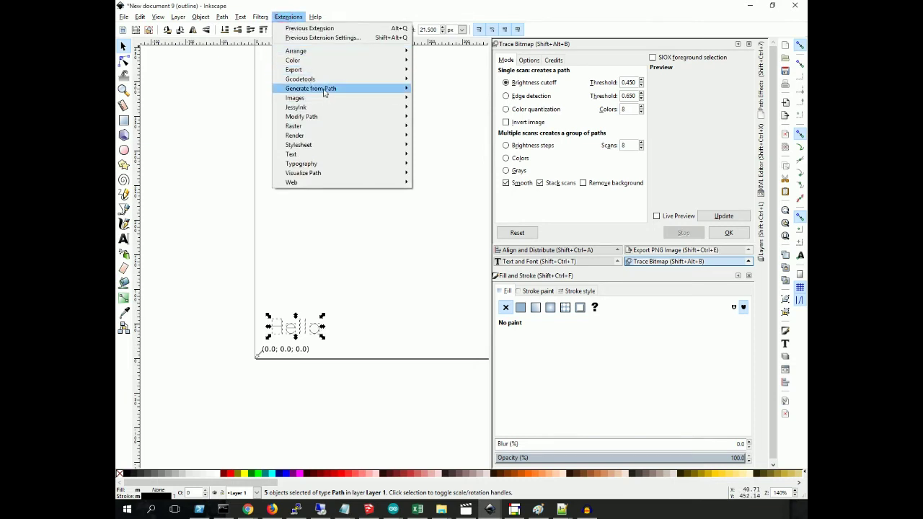
pyautogui.moveTo(335, 79)
pyautogui.click(444, 173)
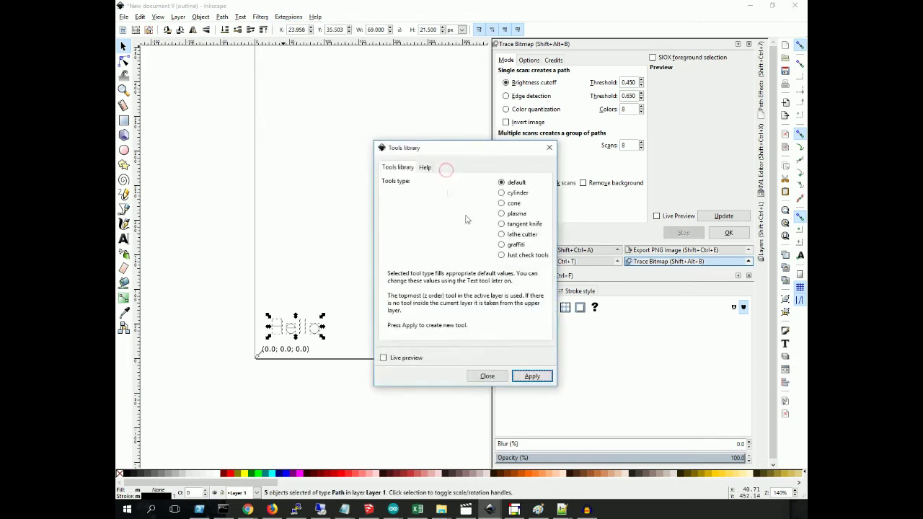
pyautogui.click(531, 377)
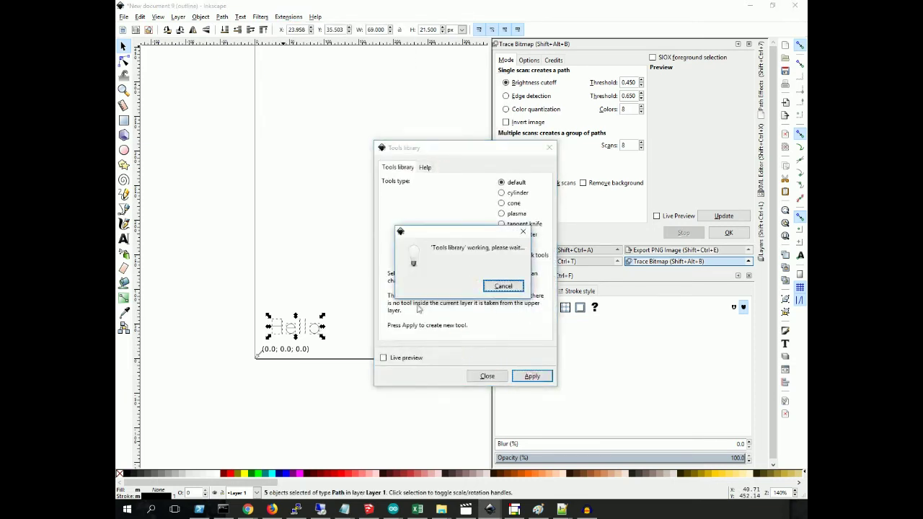
pyautogui.click(494, 376)
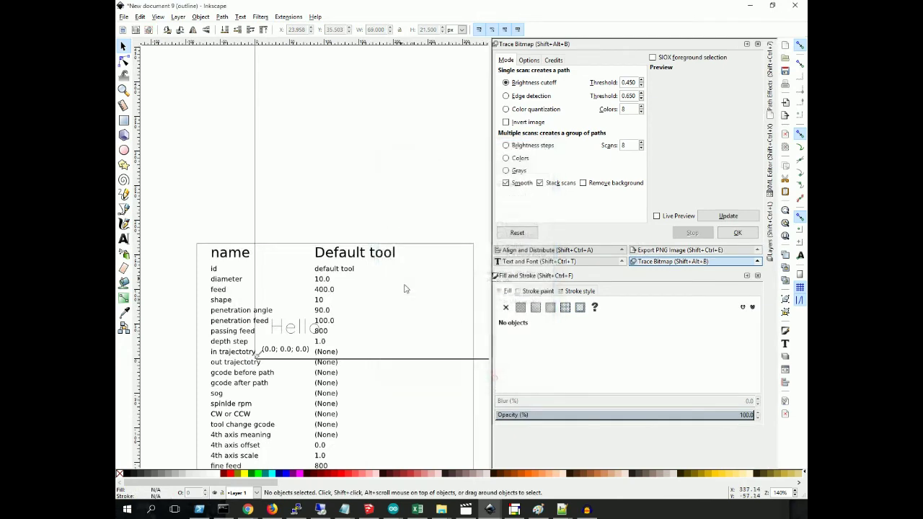
# Drag the tool table off the page to the left, at X -421.46, Y -81.499 px.
pyautogui.moveTo(301, 255); pyautogui.dragTo(400, 255)
pyautogui.moveTo(300, 250); pyautogui.dragTo(254, 162)
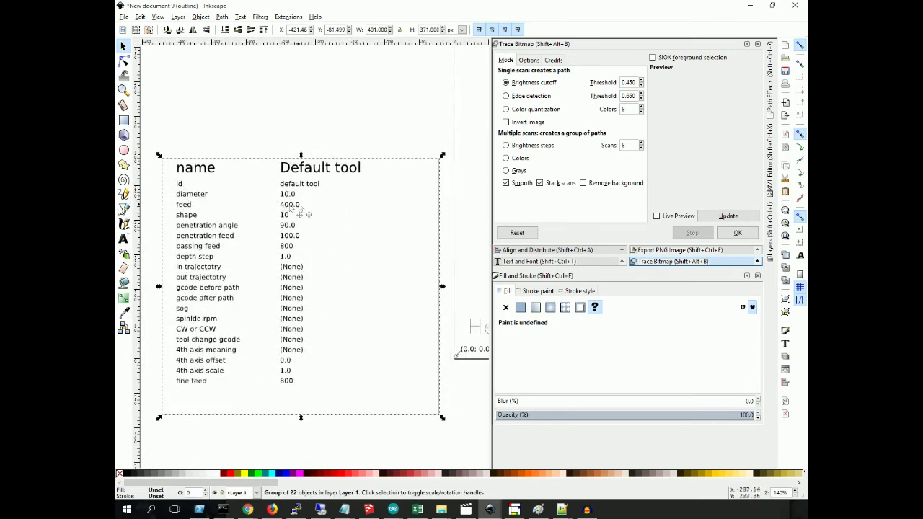
pyautogui.scroll(-3, 288, 210)
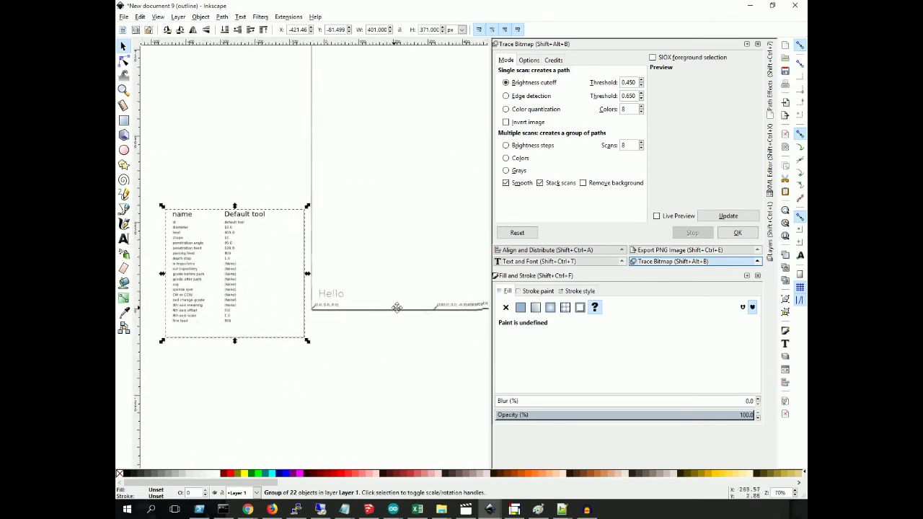
pyautogui.scroll(3, 368, 307)
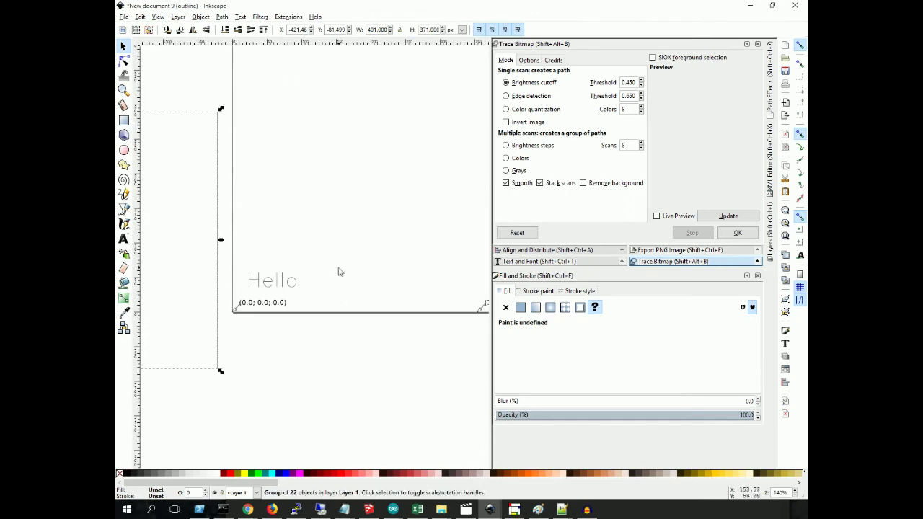
pyautogui.scroll(2, 335, 274)
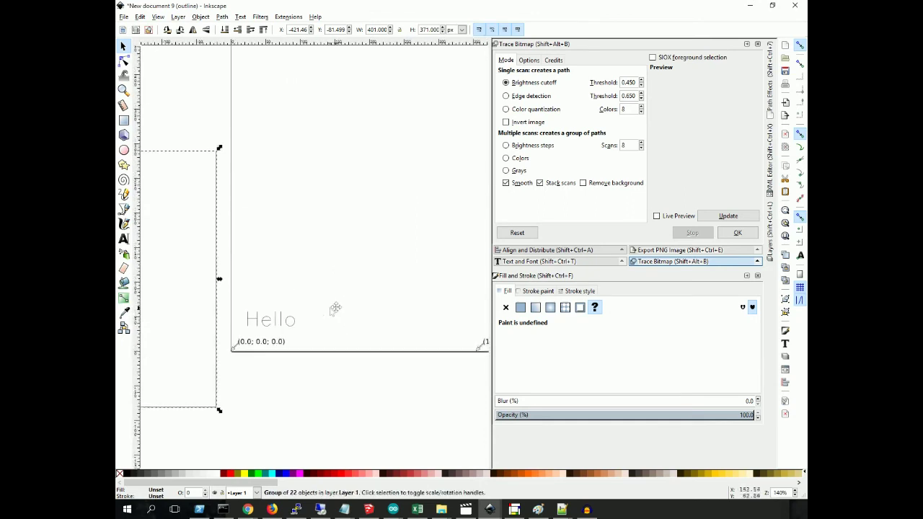
pyautogui.click(286, 18)
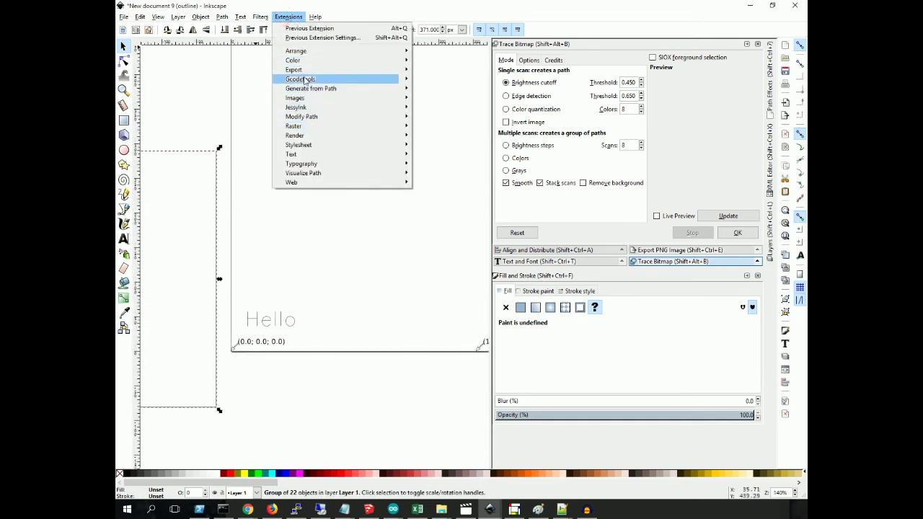
# Open the Gcodetools Path to Gcode dialog, reposition it, then close it.
pyautogui.moveTo(306, 80)
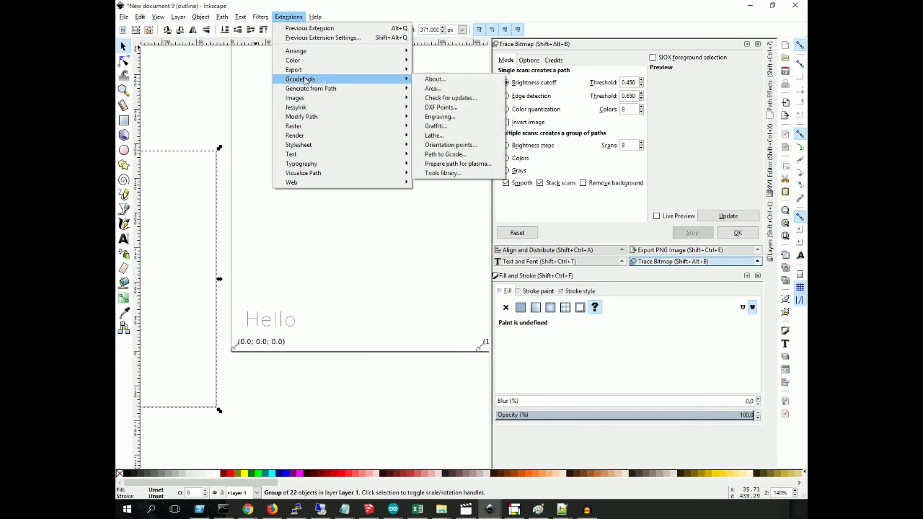
pyautogui.click(445, 154)
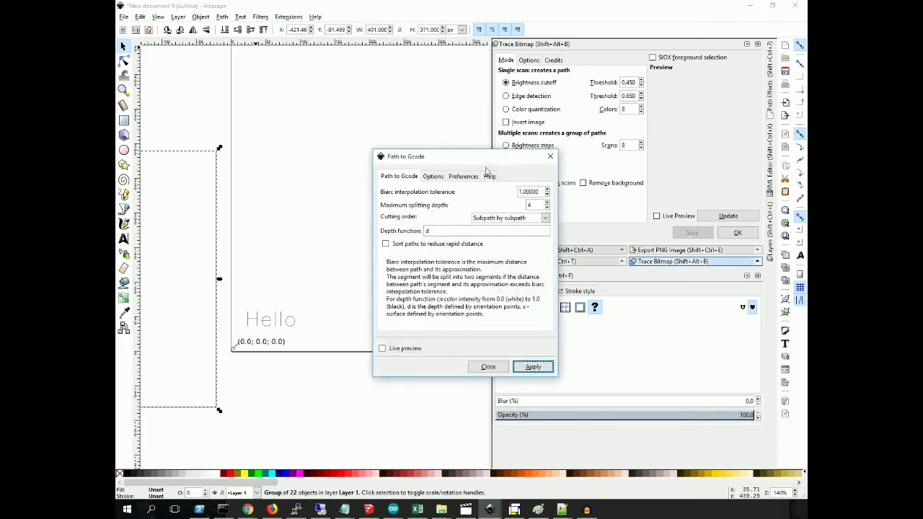
pyautogui.moveTo(485, 161); pyautogui.dragTo(435, 123)
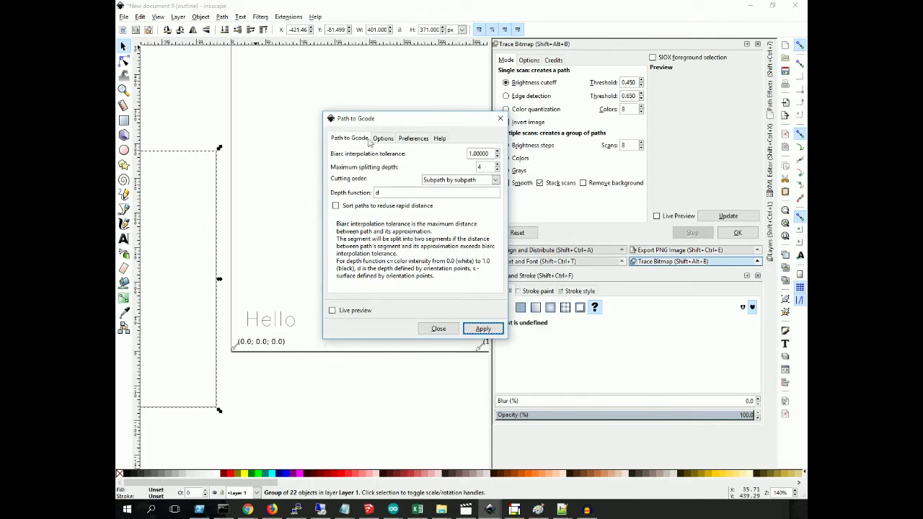
pyautogui.click(500, 118)
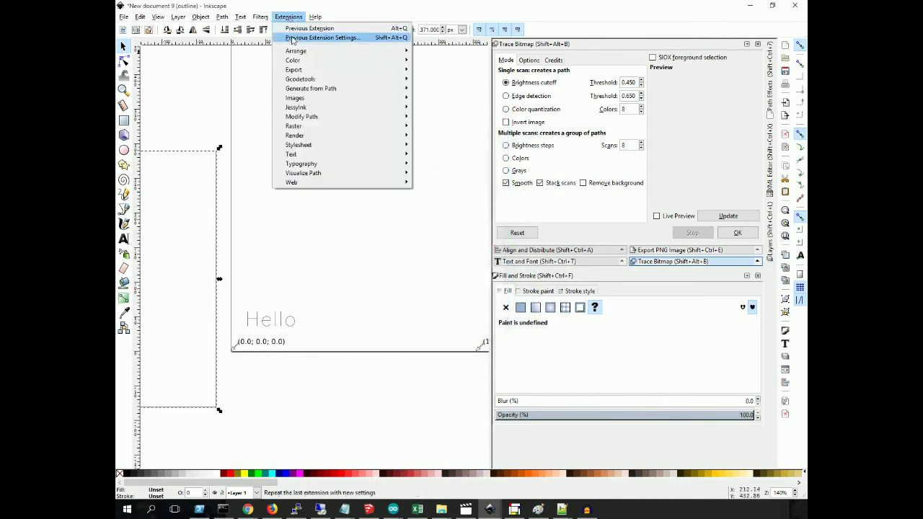
# Review Path to Gcode preferences, run it on all paths, and dismiss the warning.
pyautogui.moveTo(317, 79)
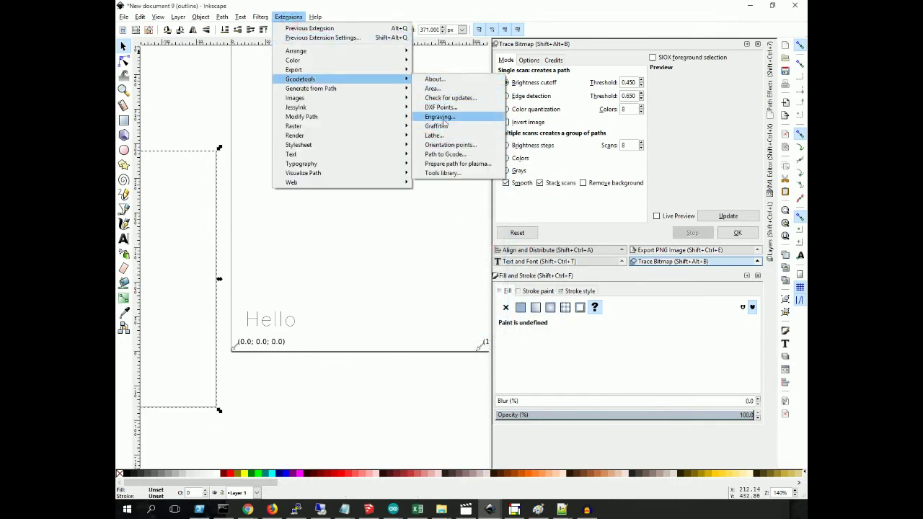
pyautogui.click(445, 153)
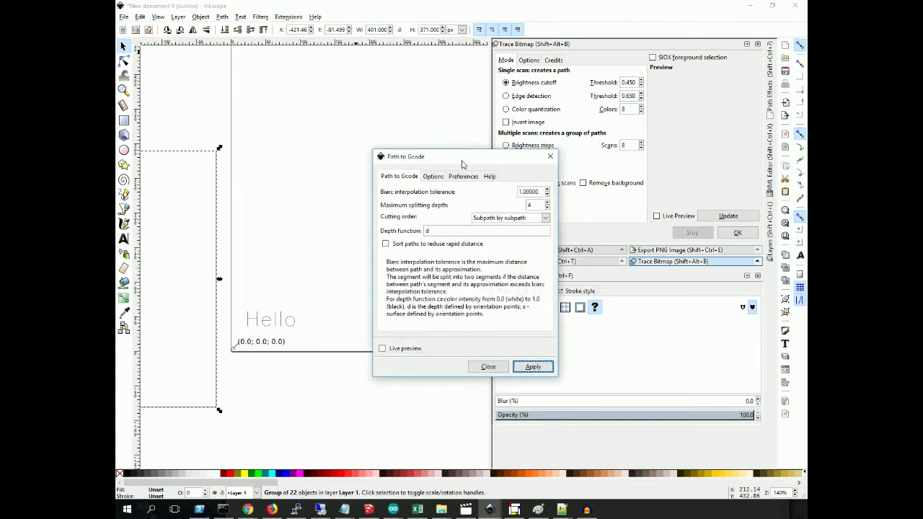
pyautogui.moveTo(435, 128); pyautogui.dragTo(417, 96)
pyautogui.click(441, 113)
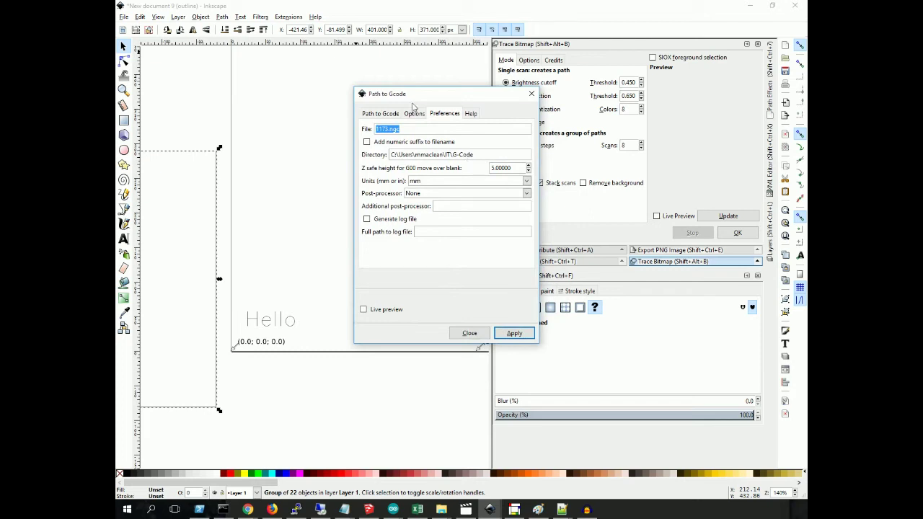
pyautogui.click(390, 115)
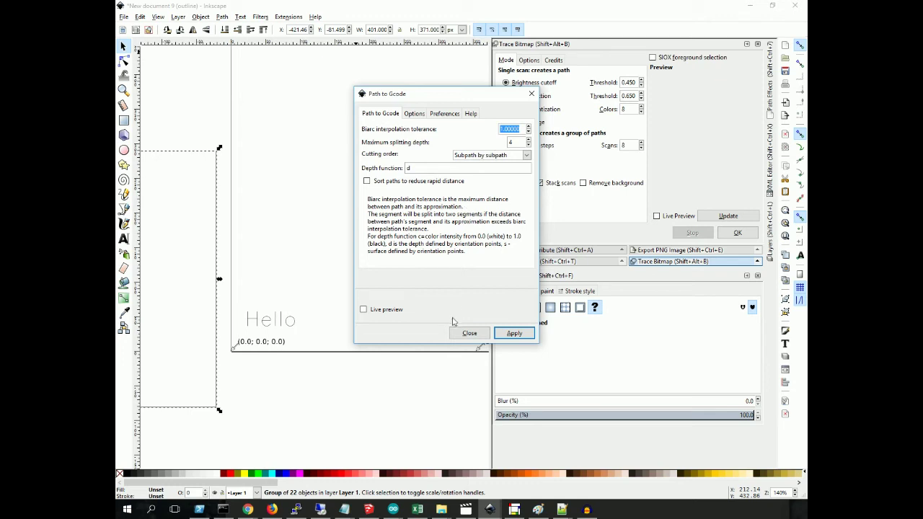
pyautogui.click(514, 334)
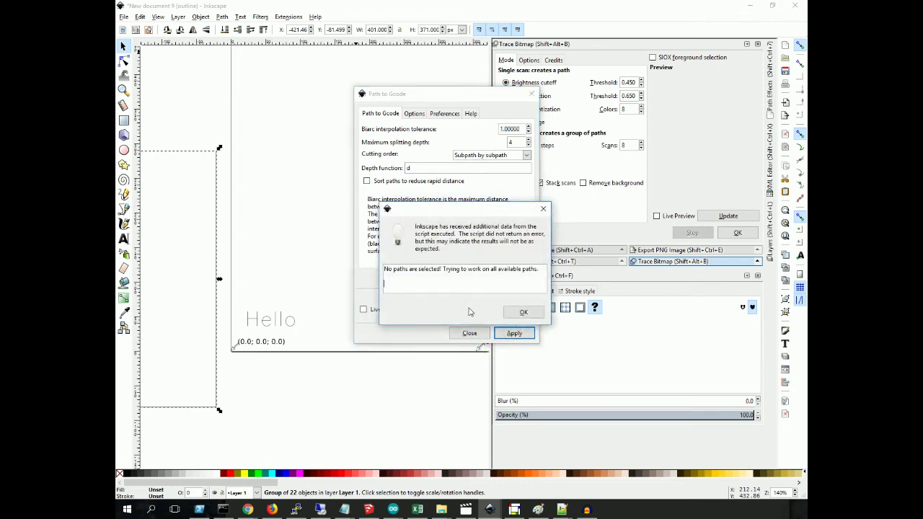
pyautogui.click(523, 312)
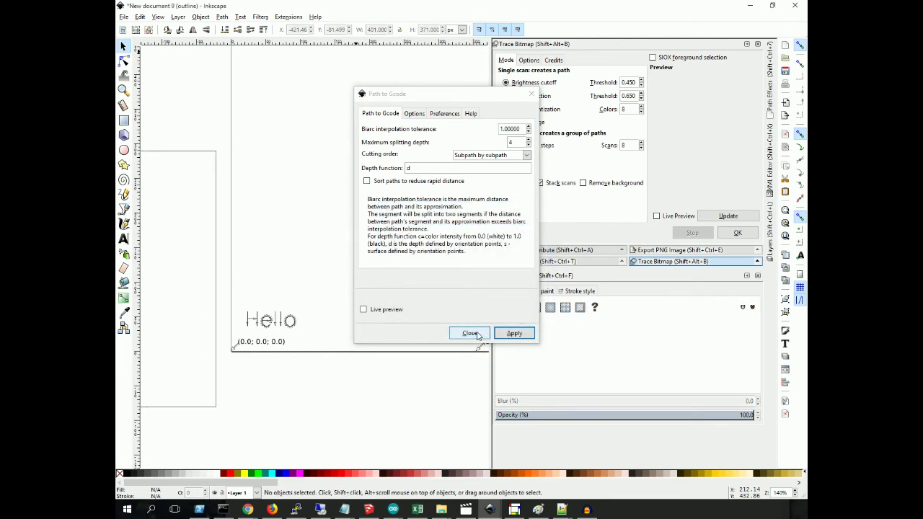
pyautogui.click(469, 333)
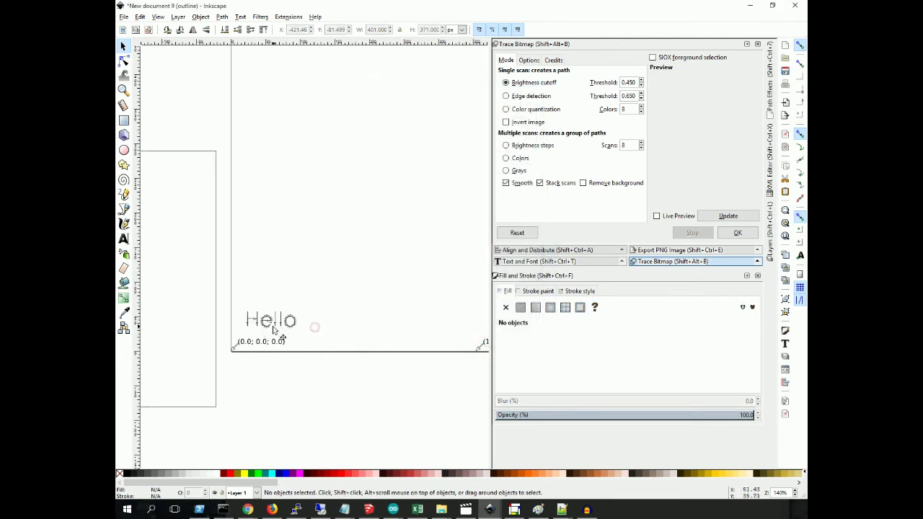
# Zoom in on Hello and rubber-band select its six objects with toolpath arrows.
pyautogui.scroll(4, 268, 326)
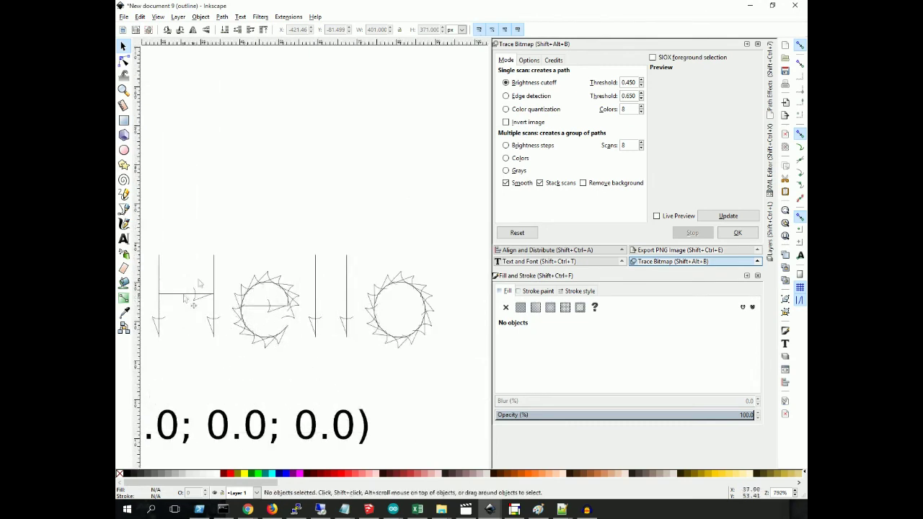
pyautogui.keyDown('ctrl'); pyautogui.scroll(-2, 409, 348); pyautogui.keyUp('ctrl')
pyautogui.moveTo(295, 297); pyautogui.dragTo(462, 374)
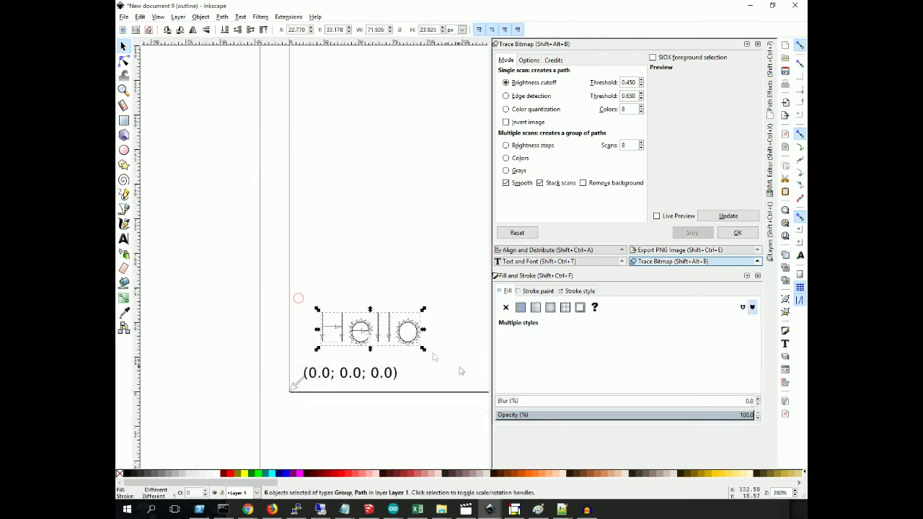
pyautogui.keyDown('ctrl'); pyautogui.scroll(-1, 378, 349); pyautogui.keyUp('ctrl')
# Rerun Gcodetools Path to Gcode on the six selected Hello paths, then close its dialog.
pyautogui.click(288, 17)
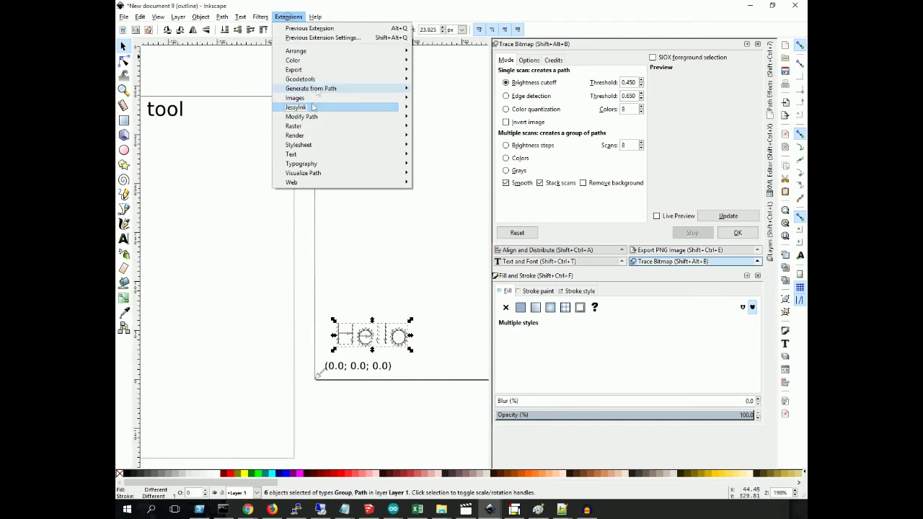
pyautogui.moveTo(339, 79)
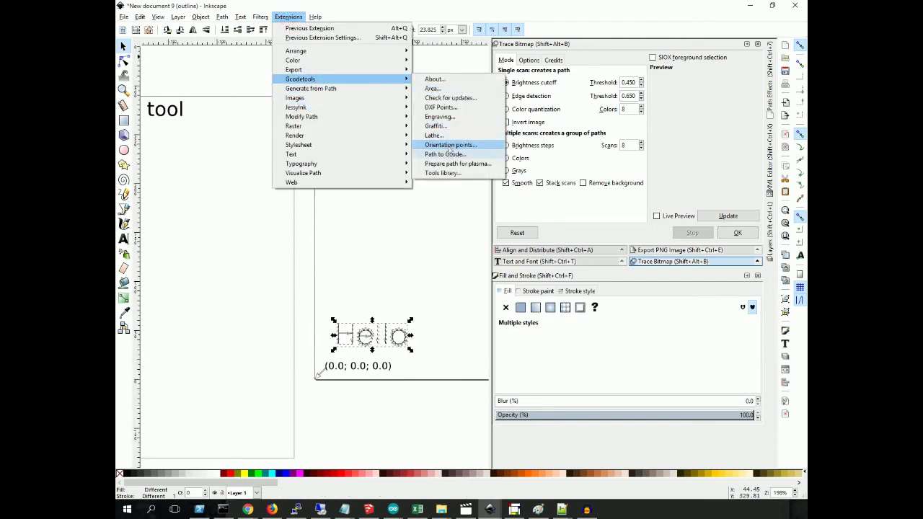
pyautogui.click(443, 154)
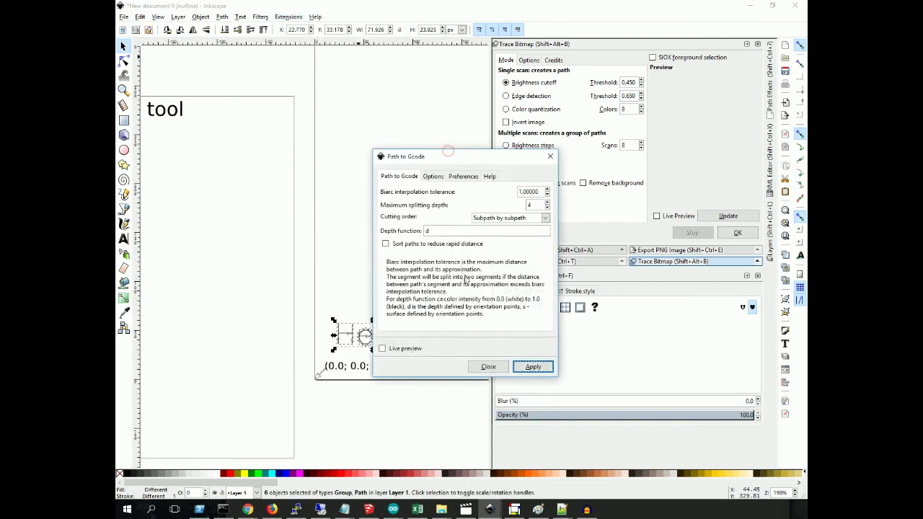
pyautogui.click(532, 367)
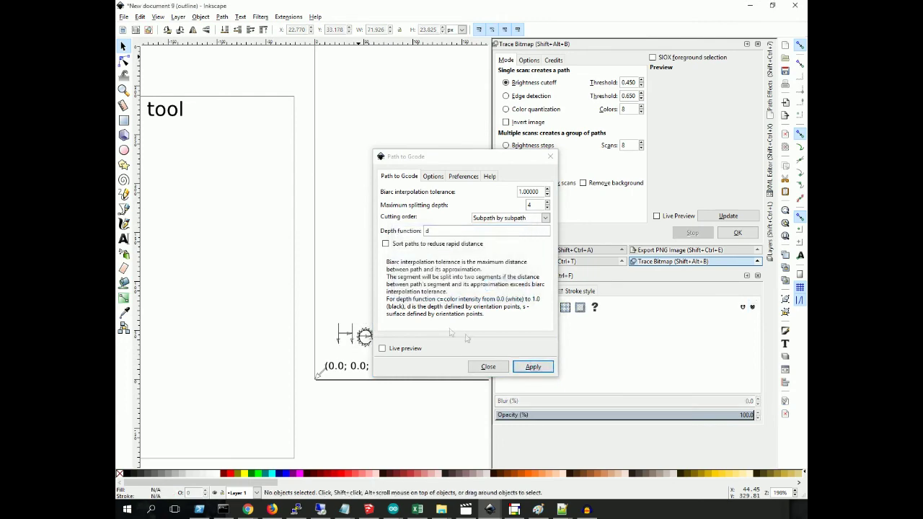
pyautogui.click(485, 366)
pyautogui.scroll(-1, 338, 311)
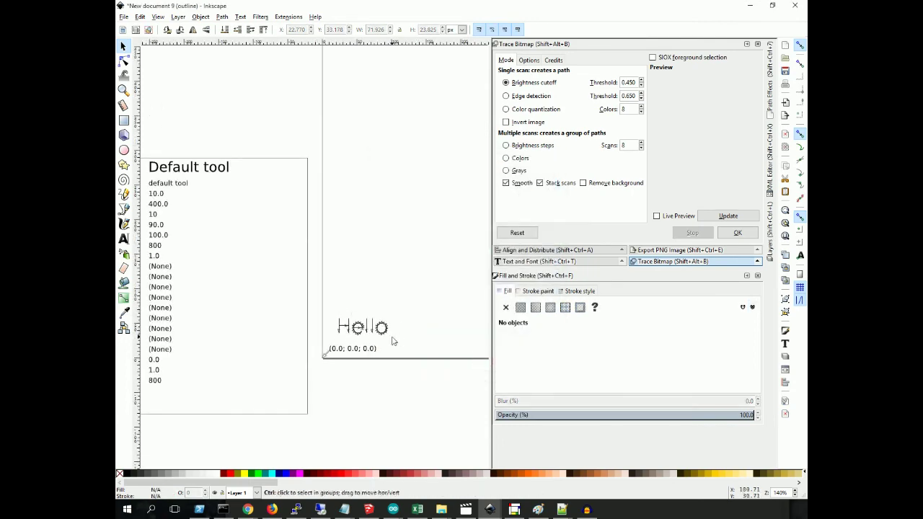
pyautogui.scroll(4, 389, 339)
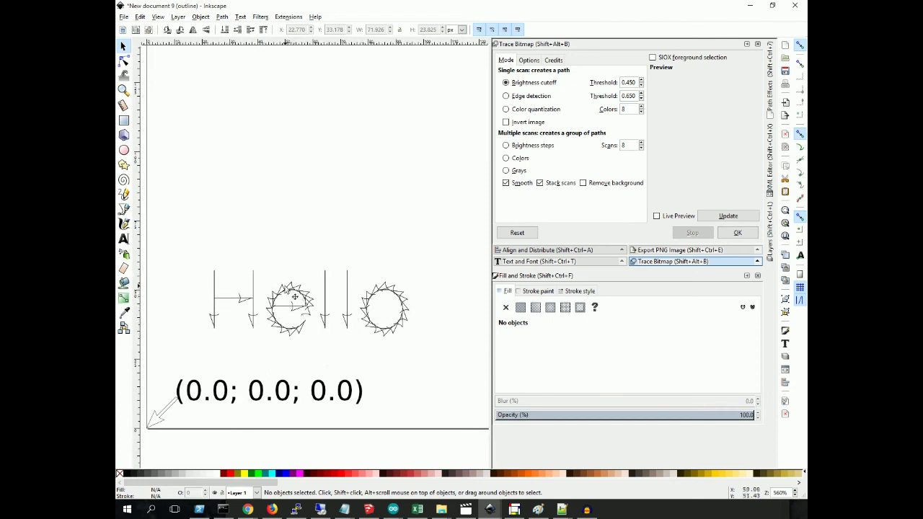
pyautogui.scroll(3, 242, 299)
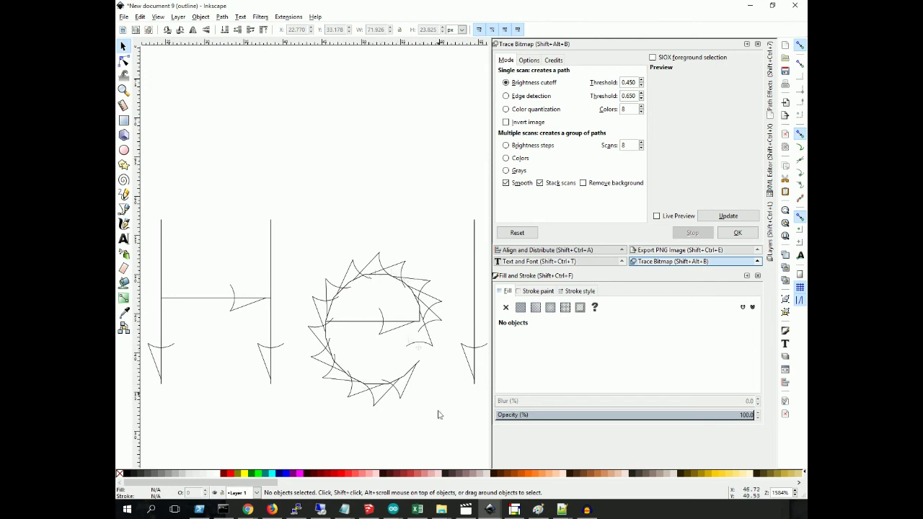
pyautogui.keyDown('ctrl'); pyautogui.scroll(-4, 209, 320); pyautogui.keyUp('ctrl')
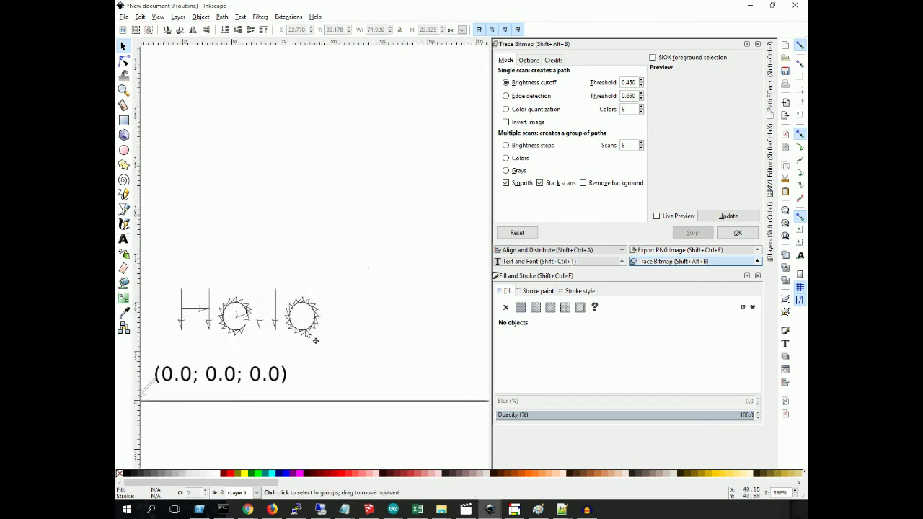
pyautogui.keyDown('ctrl'); pyautogui.scroll(-2, 320, 341); pyautogui.keyUp('ctrl')
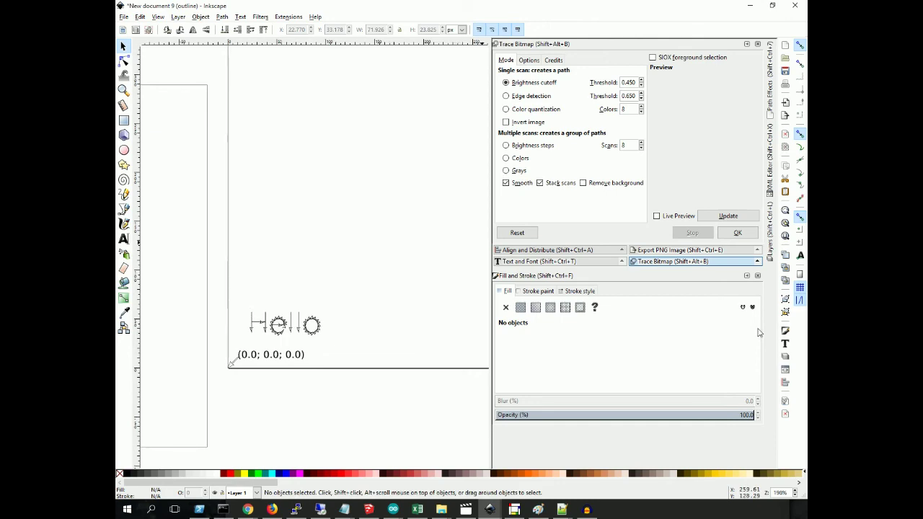
pyautogui.press('super+d')
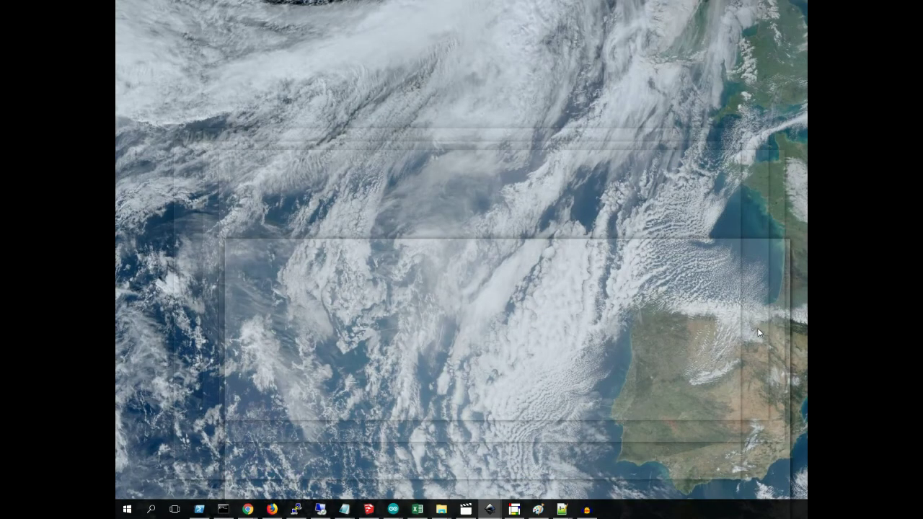
pyautogui.press('super+d')
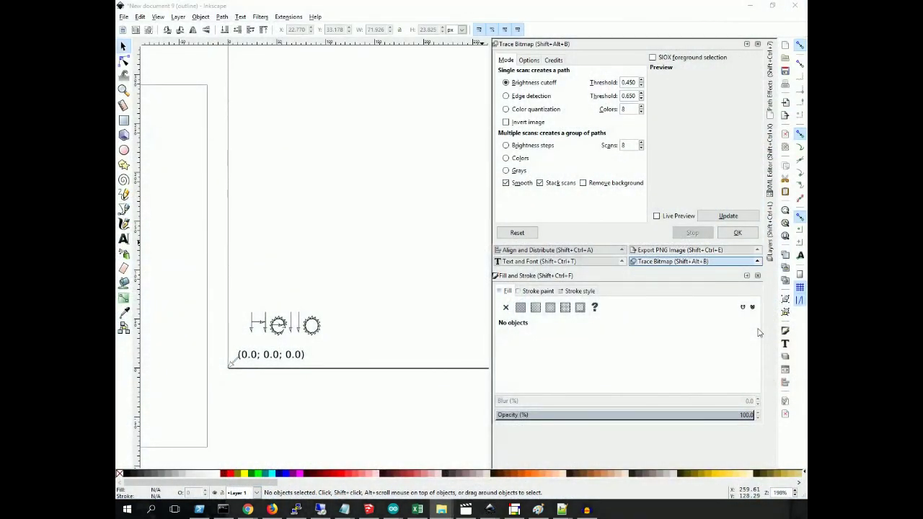
pyautogui.hotkey('alt', 'Tab')
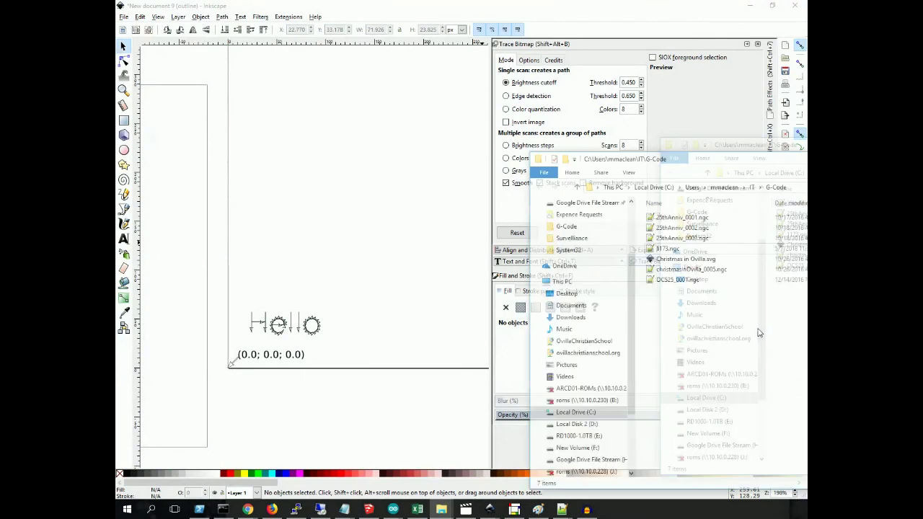
pyautogui.click(402, 175)
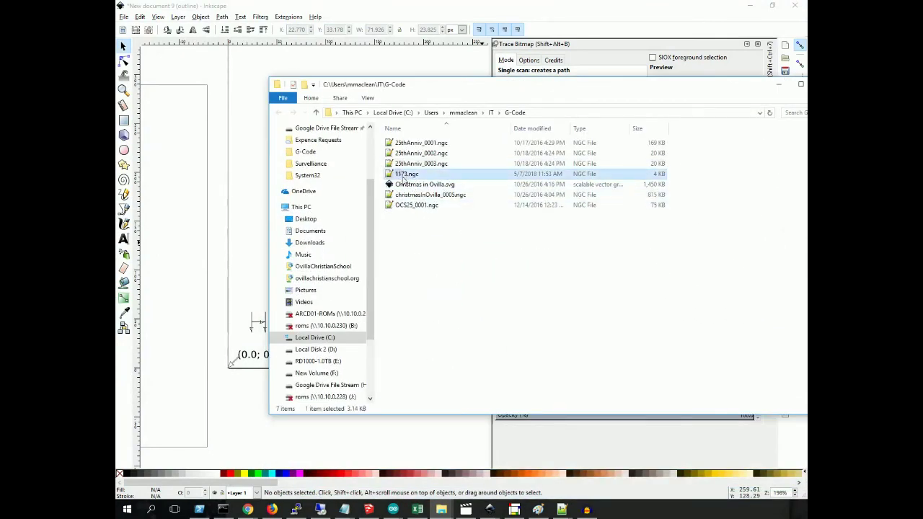
pyautogui.click(779, 84)
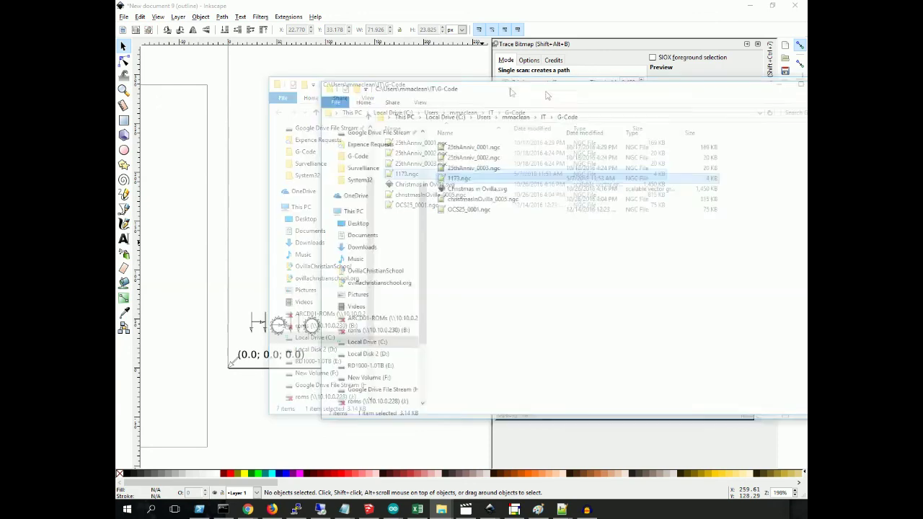